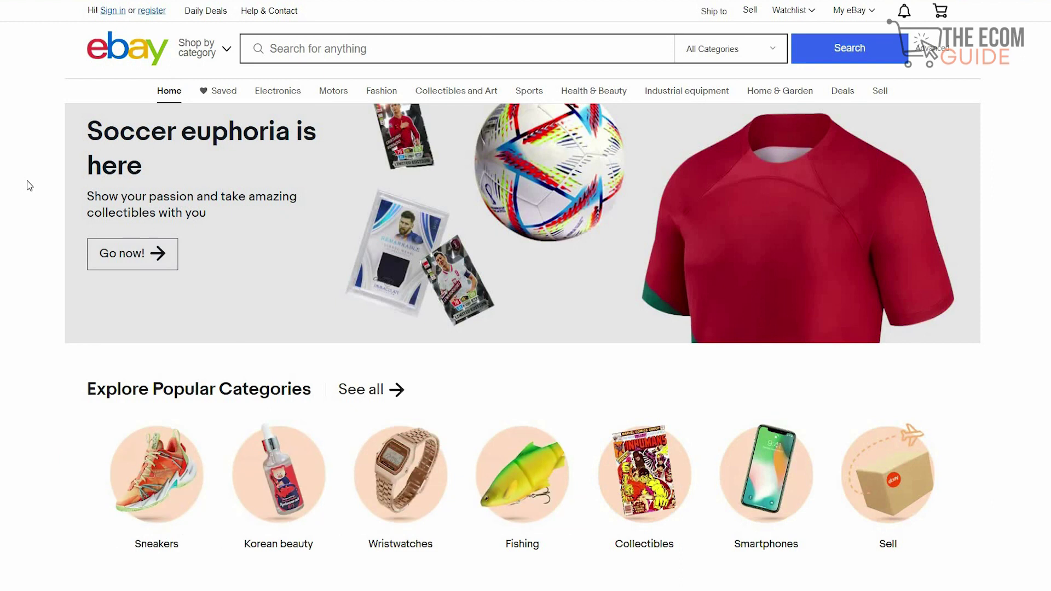
# Look through the home page's popular categories, popular brands, daily deals and footer links.
pyautogui.scroll(-3, 29, 185)
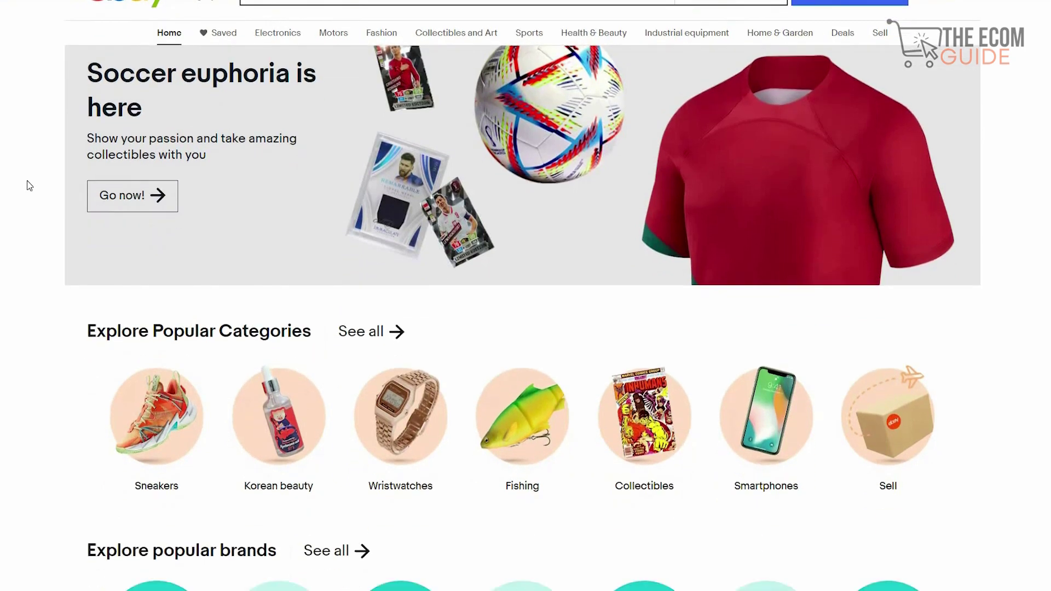
pyautogui.scroll(-3, 29, 186)
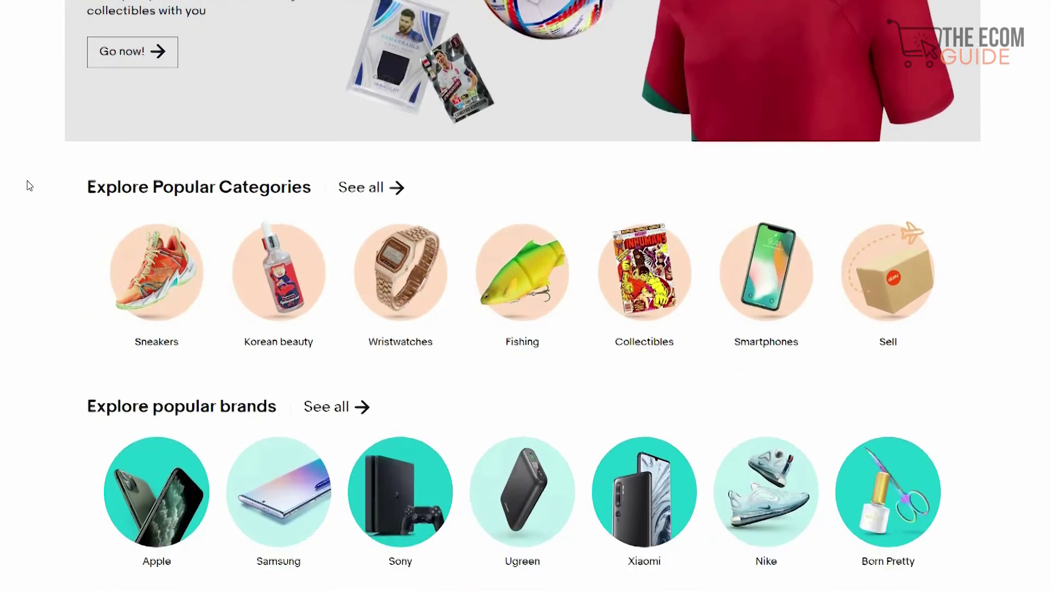
pyautogui.scroll(-8, 29, 185)
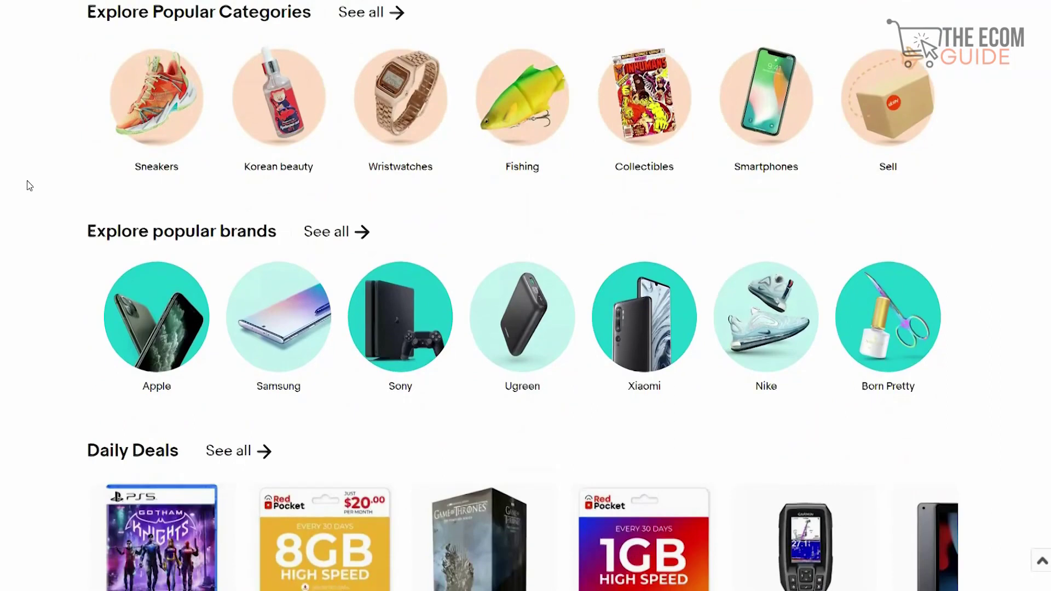
pyautogui.scroll(-6, 29, 185)
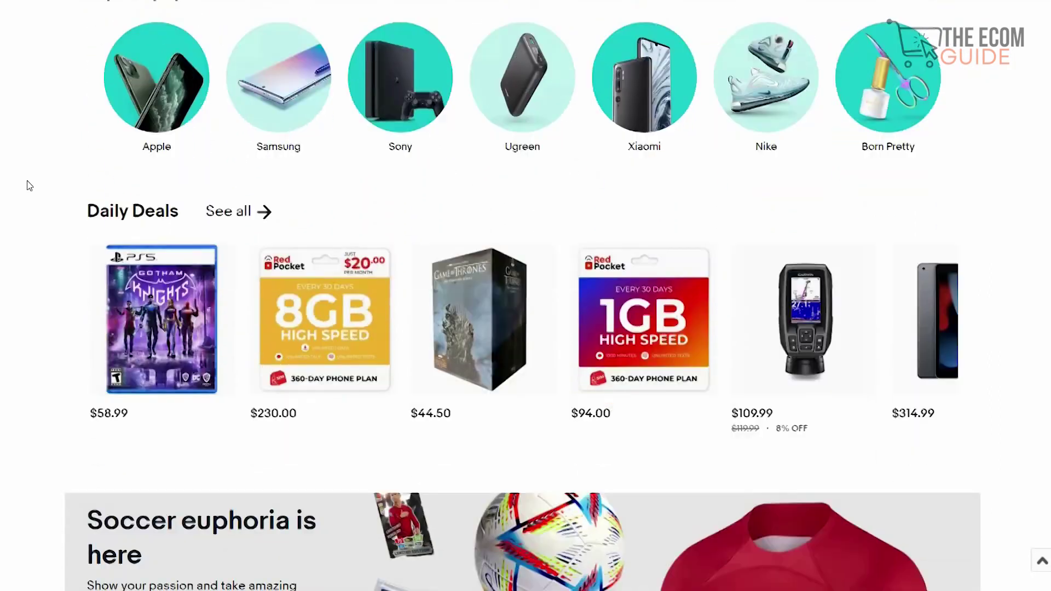
pyautogui.scroll(-5, 29, 186)
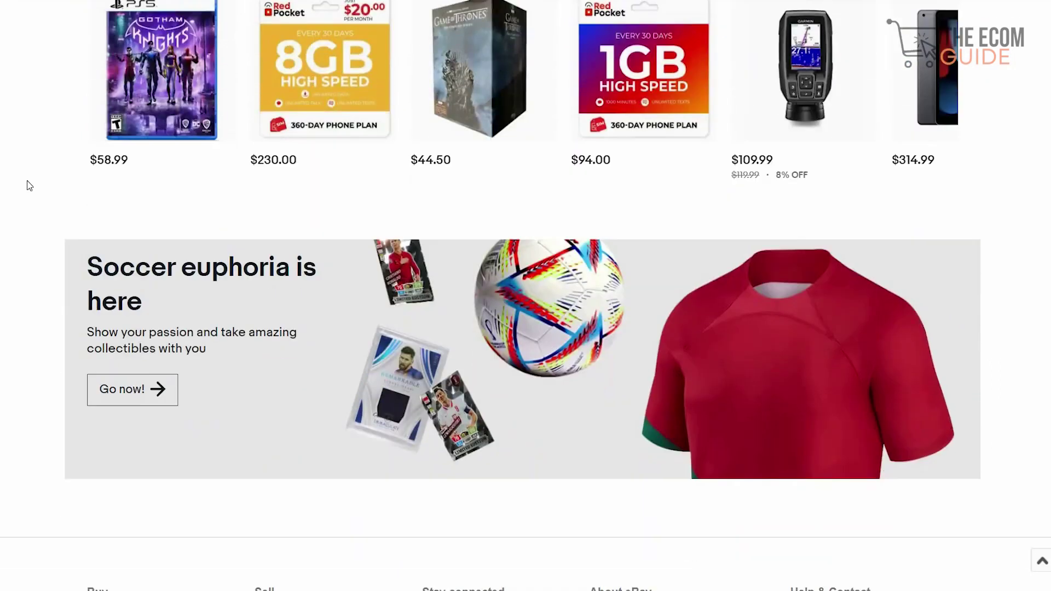
pyautogui.scroll(-5, 29, 186)
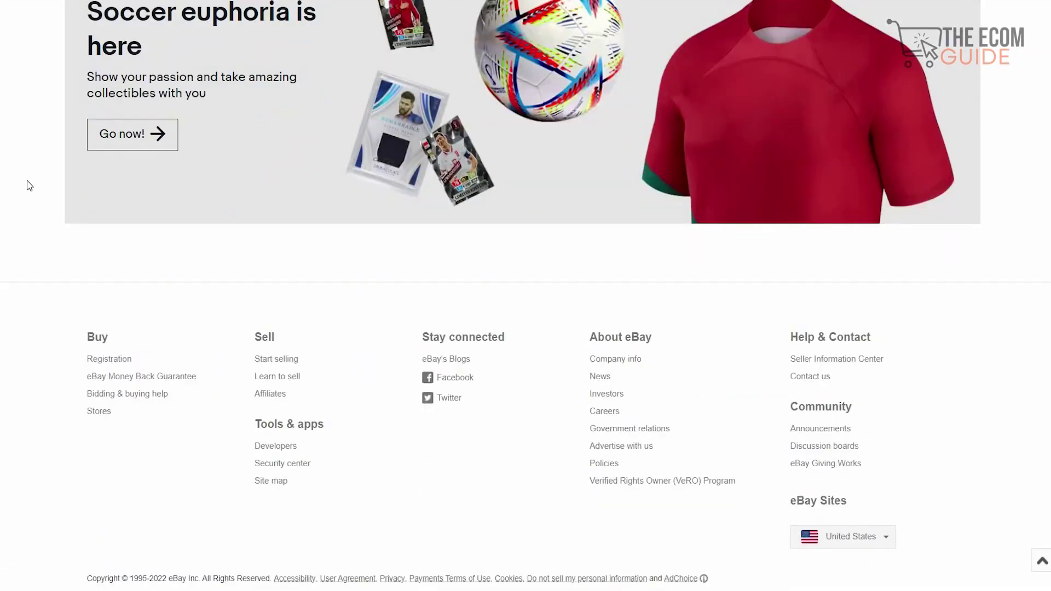
pyautogui.scroll(15, 29, 186)
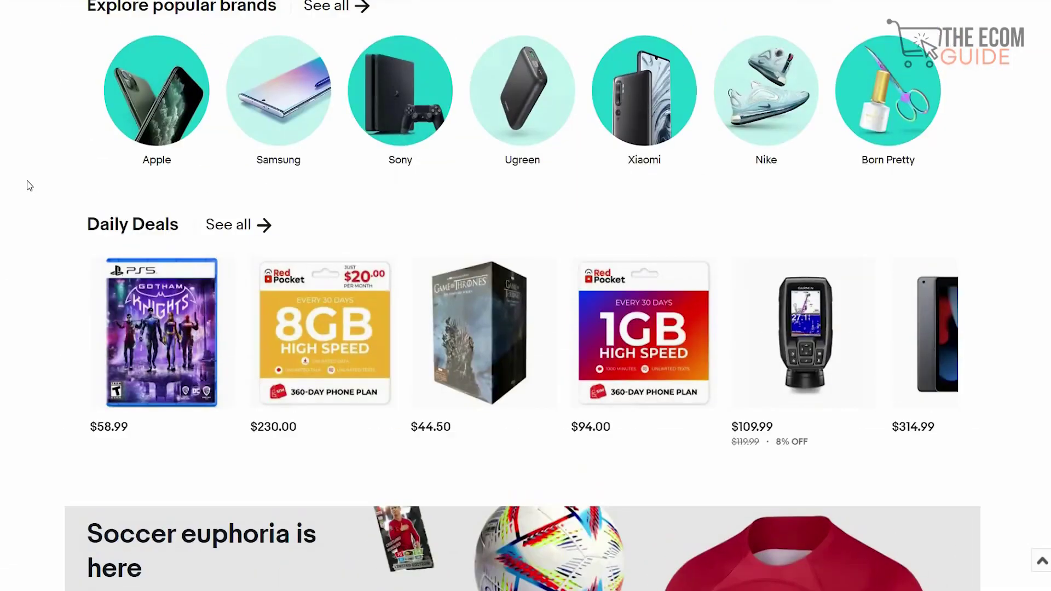
pyautogui.scroll(8, 29, 186)
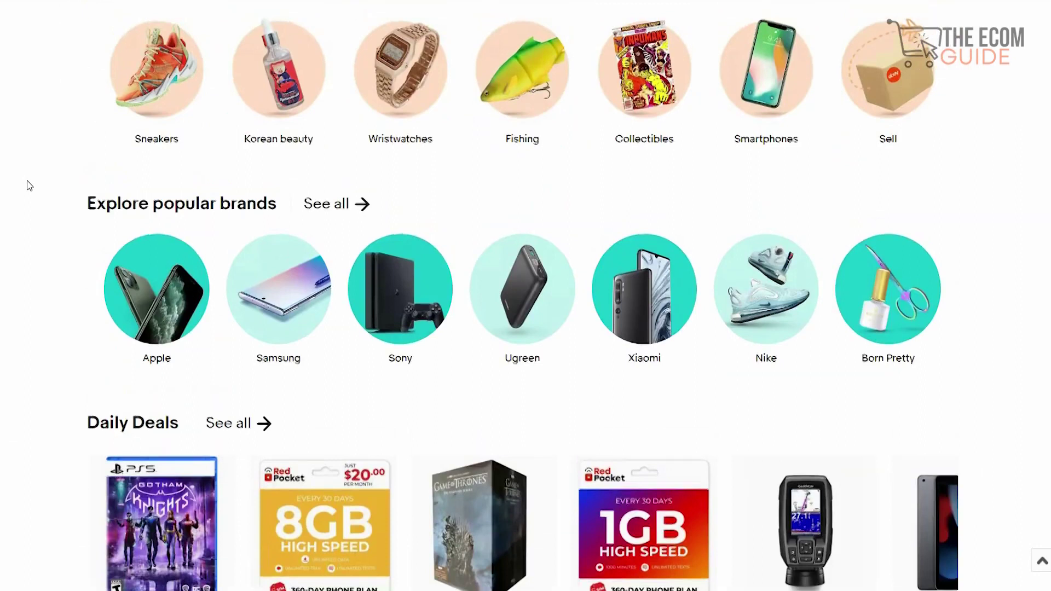
pyautogui.scroll(4, 29, 185)
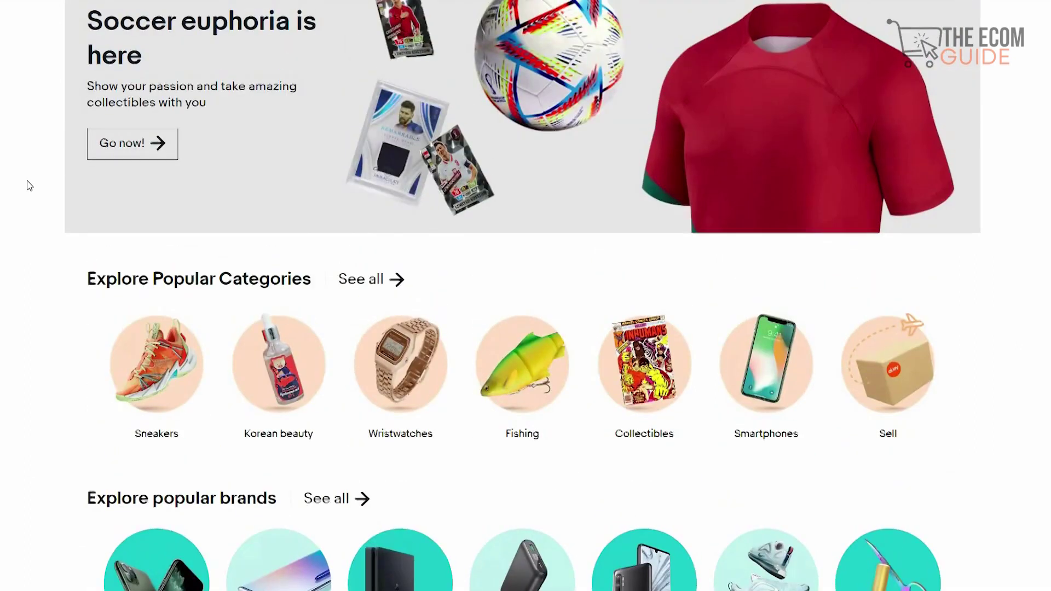
pyautogui.scroll(3, 29, 185)
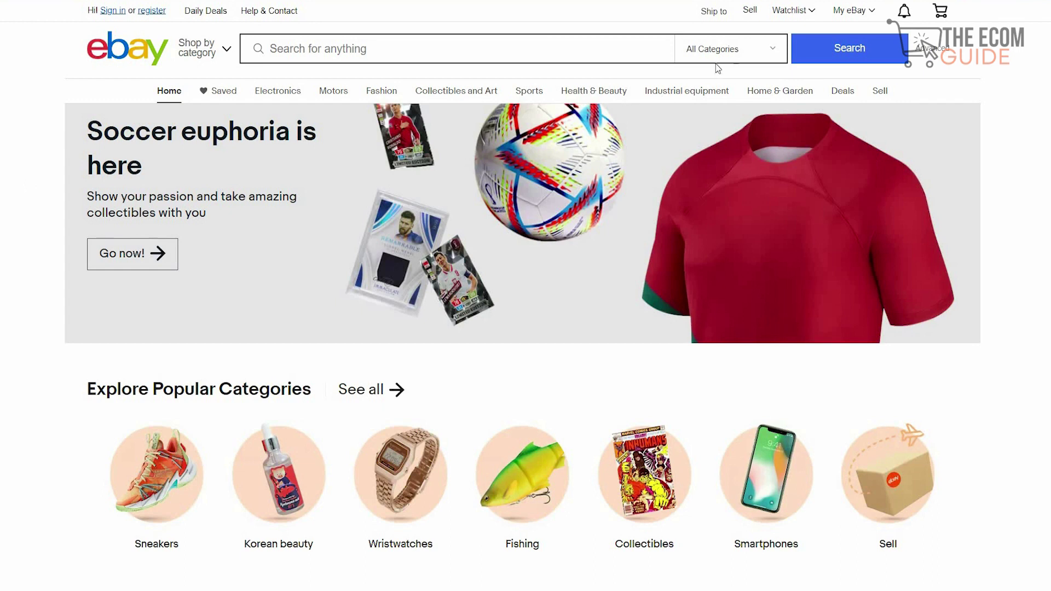
# Check the list of search categories and search the marketplace for "phone cases".
pyautogui.click(776, 57)
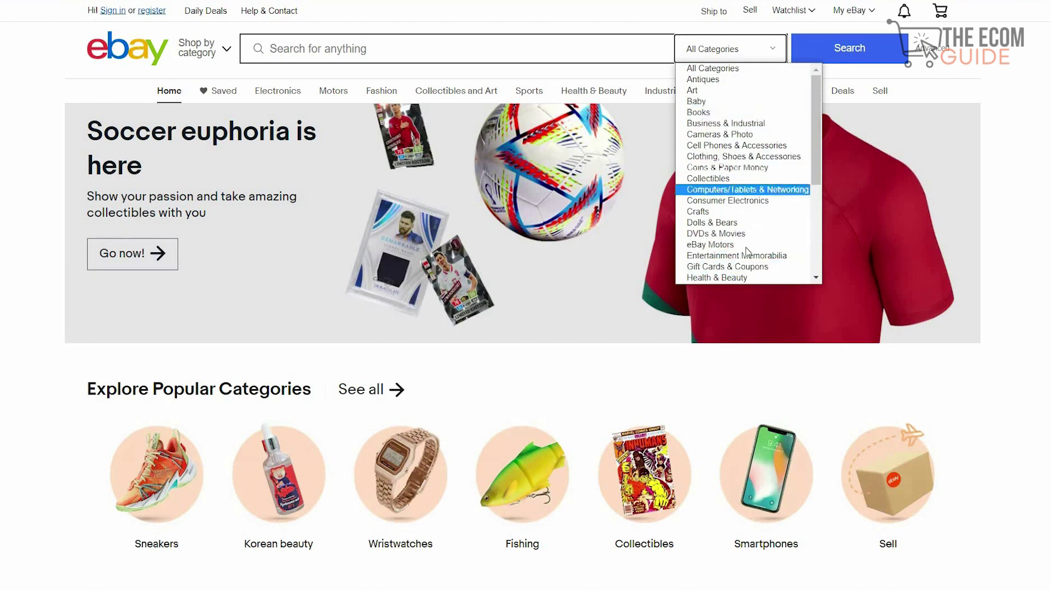
pyautogui.click(558, 53)
pyautogui.click(558, 52)
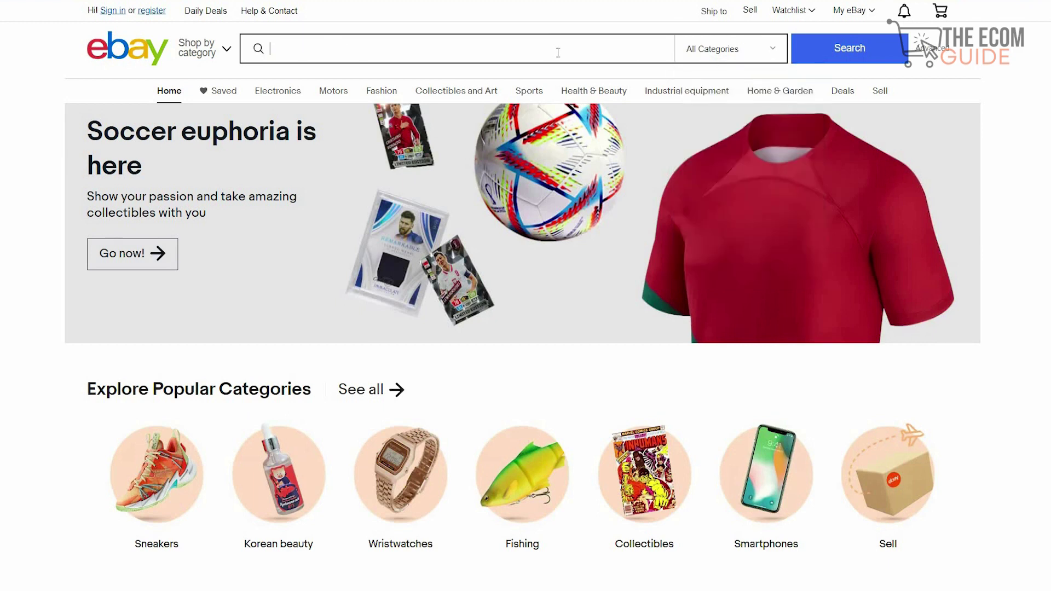
pyautogui.write('phone cases')
pyautogui.click(835, 55)
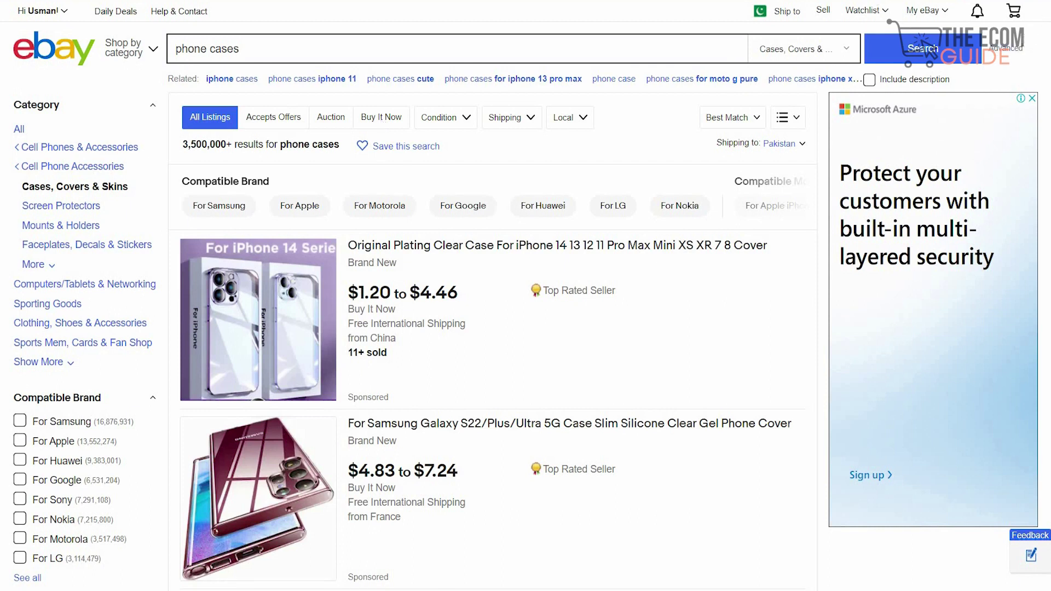
# Examine the phone case listings for prices, shipping terms, item origin and sold counts, along with the available filters.
pyautogui.scroll(-2, 525, 296)
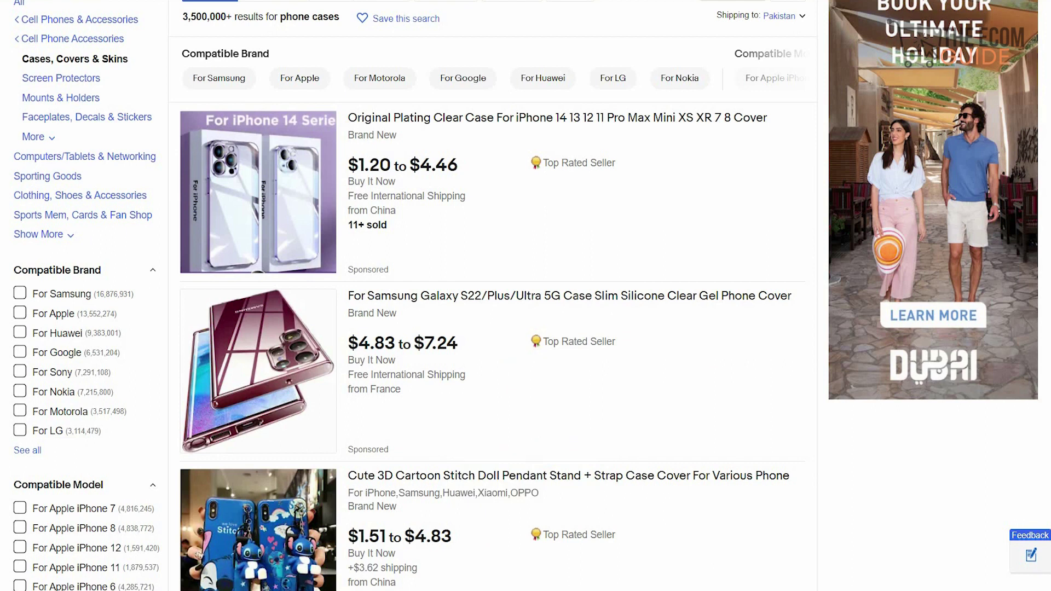
pyautogui.scroll(-1, 493, 295)
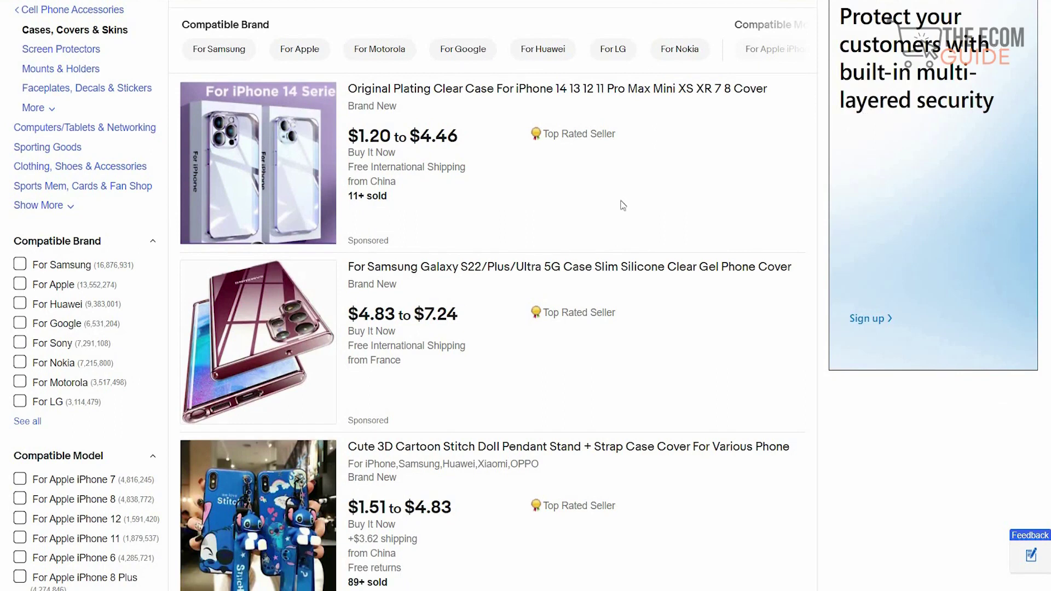
pyautogui.scroll(3, 599, 217)
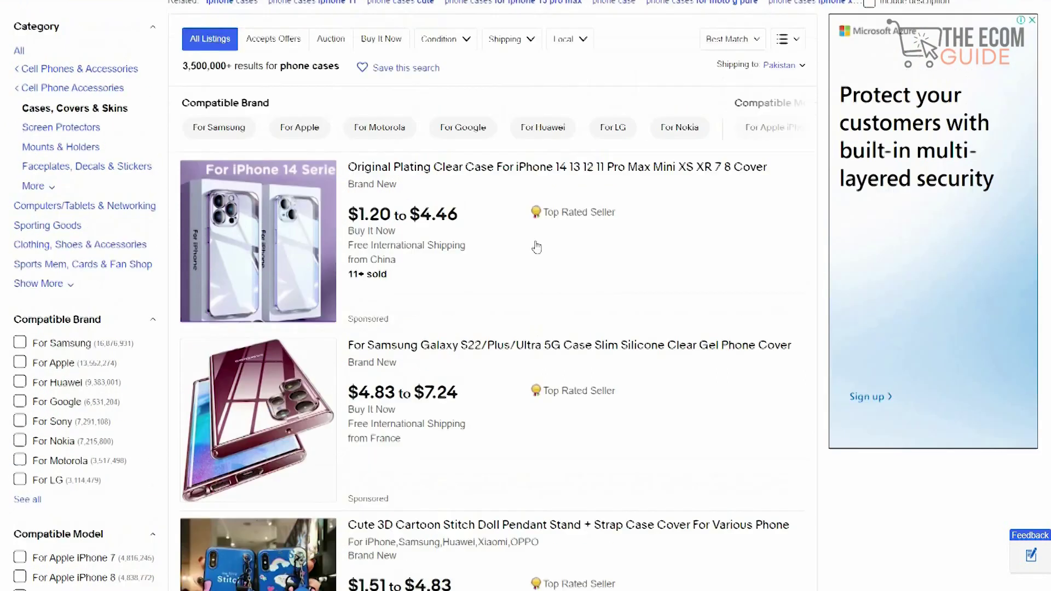
pyautogui.scroll(-3, 396, 360)
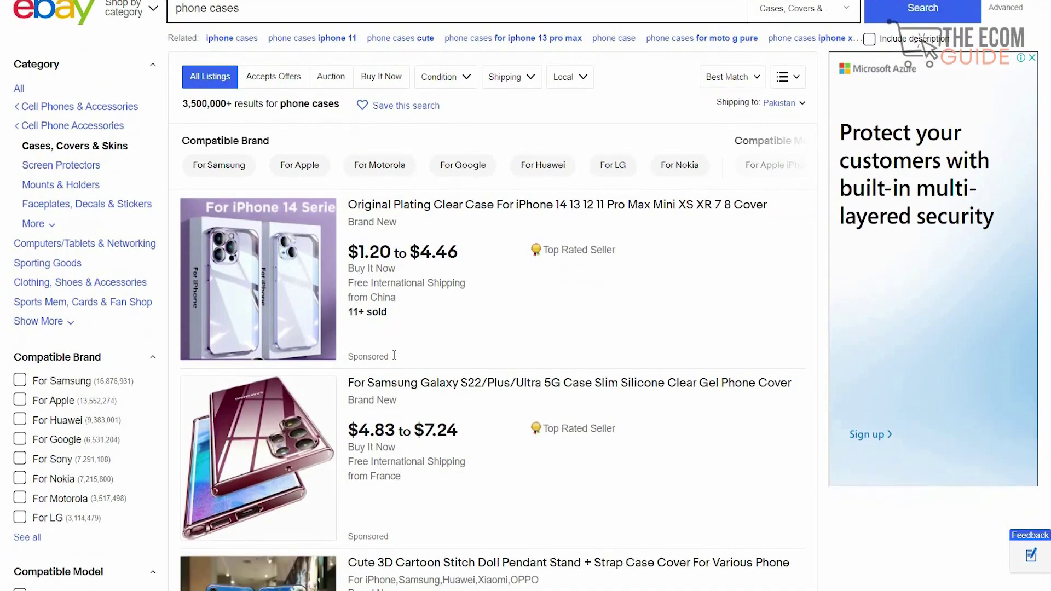
pyautogui.scroll(-1, 396, 360)
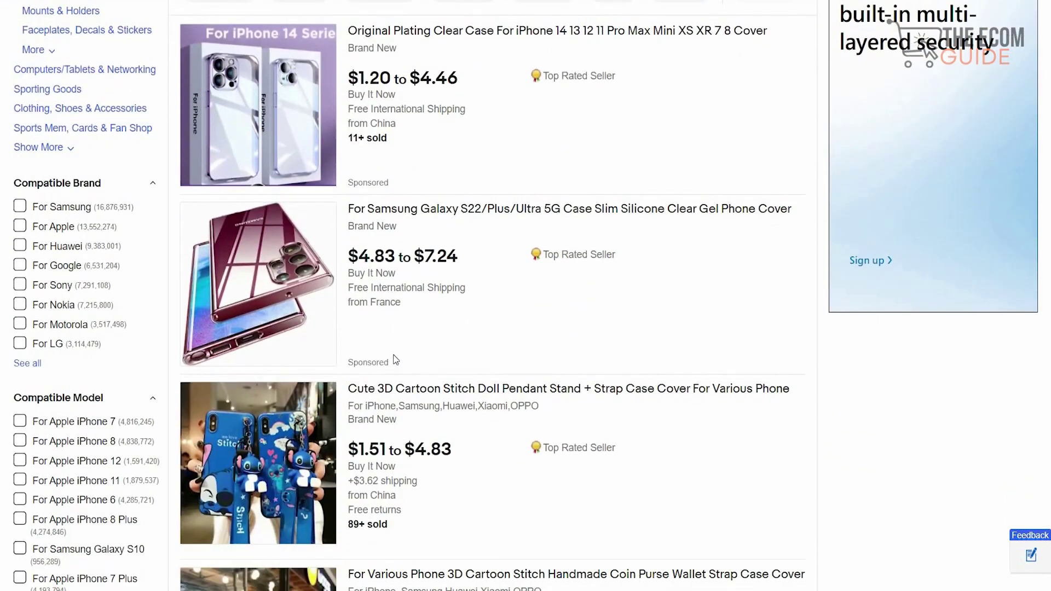
pyautogui.scroll(-7, 404, 358)
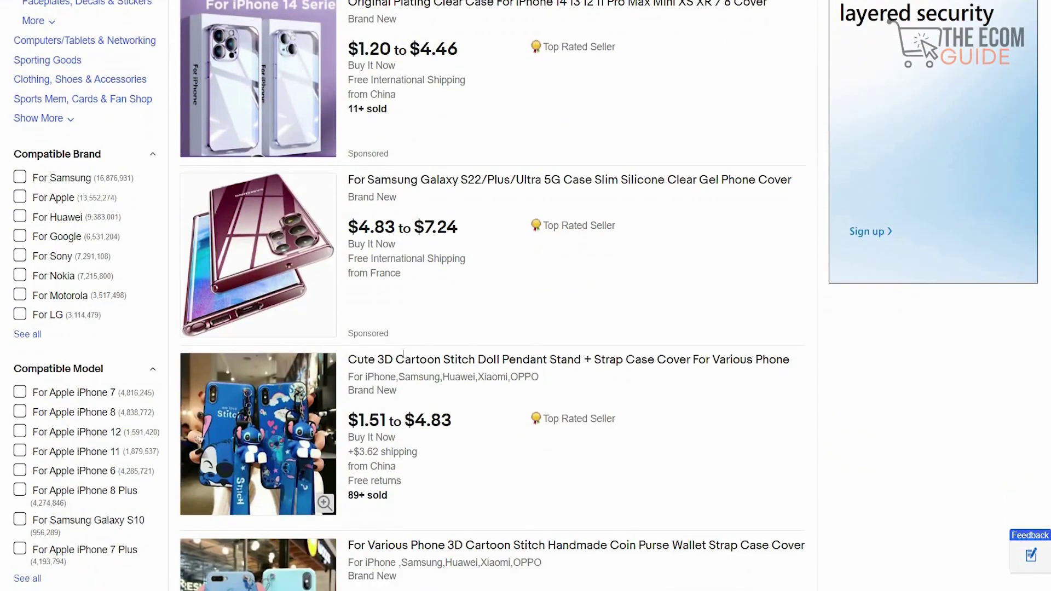
pyautogui.scroll(-5, 404, 360)
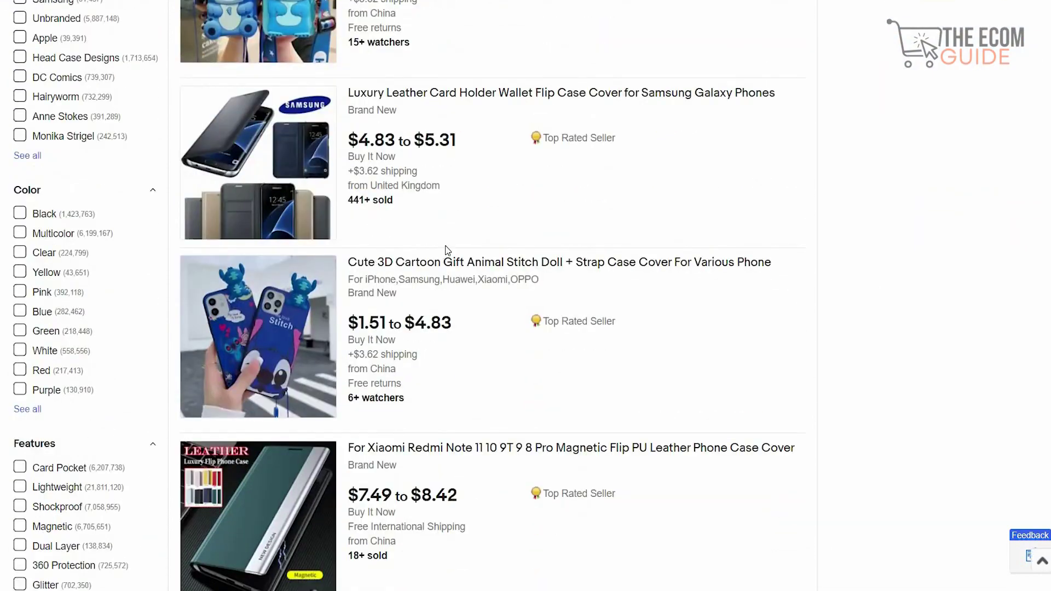
pyautogui.scroll(-8, 447, 250)
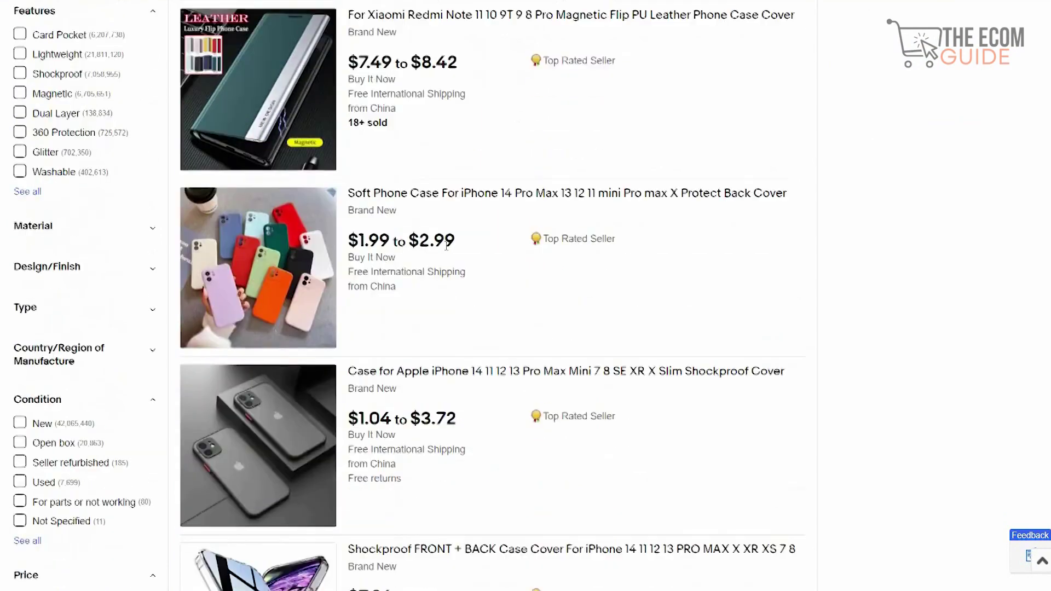
pyautogui.scroll(-15, 447, 250)
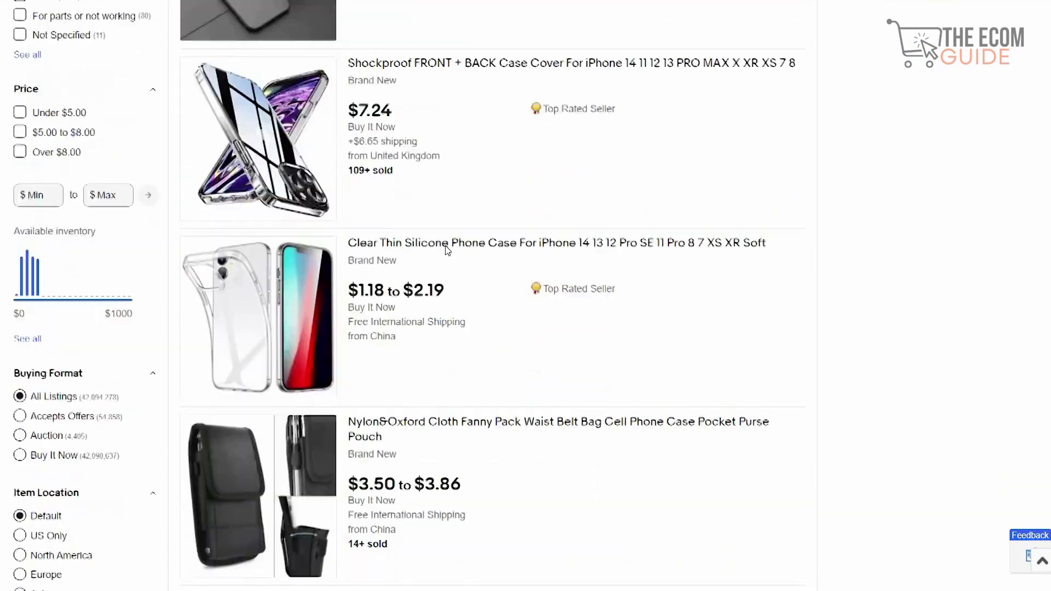
pyautogui.scroll(2, 445, 249)
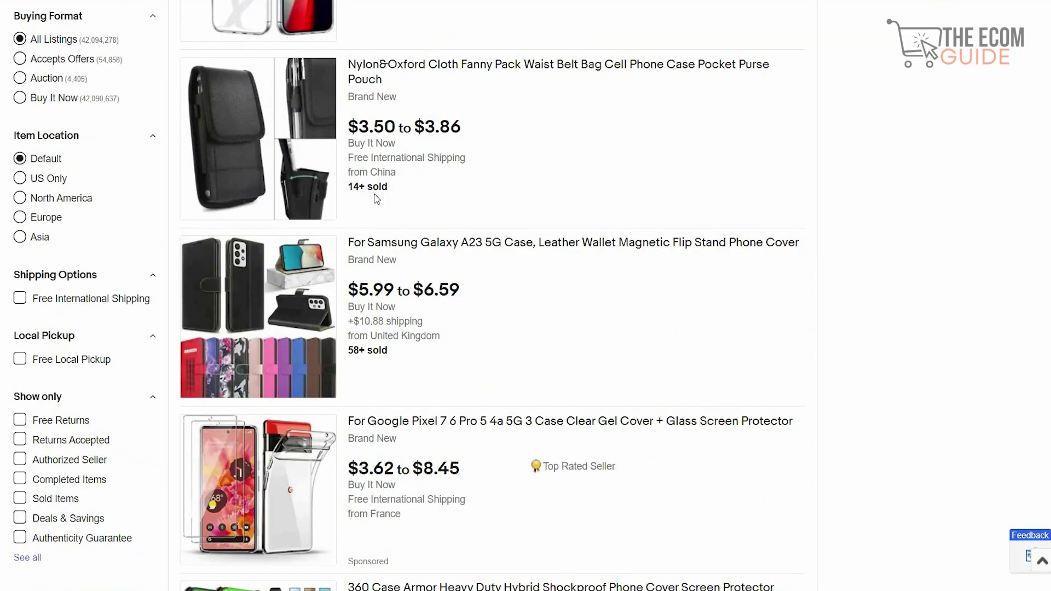
pyautogui.scroll(-8, 377, 199)
pyautogui.scroll(-6, 376, 194)
pyautogui.scroll(16, 364, 200)
pyautogui.scroll(16, 357, 202)
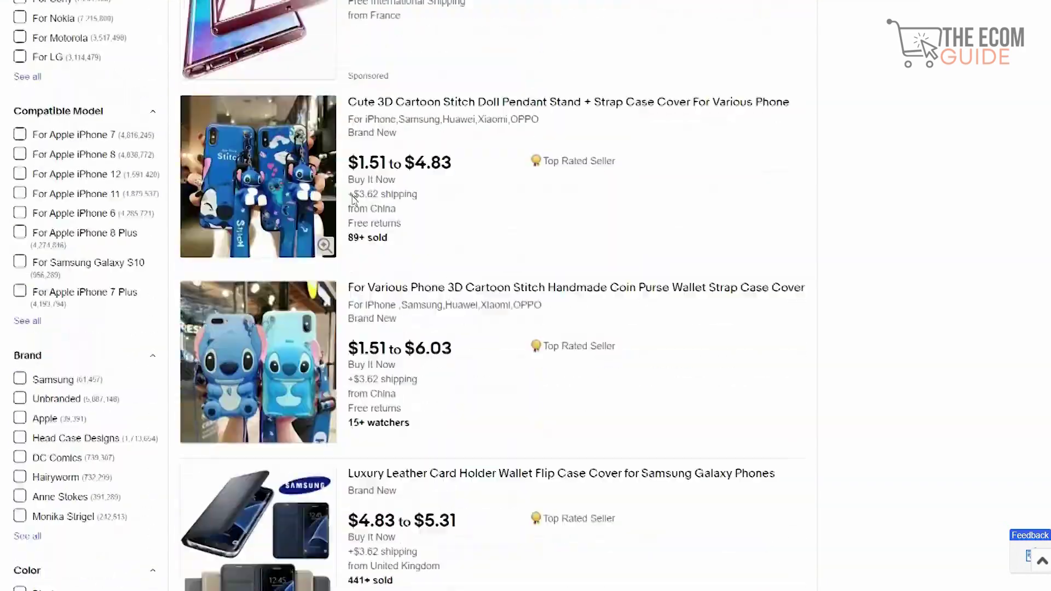
pyautogui.scroll(10, 353, 197)
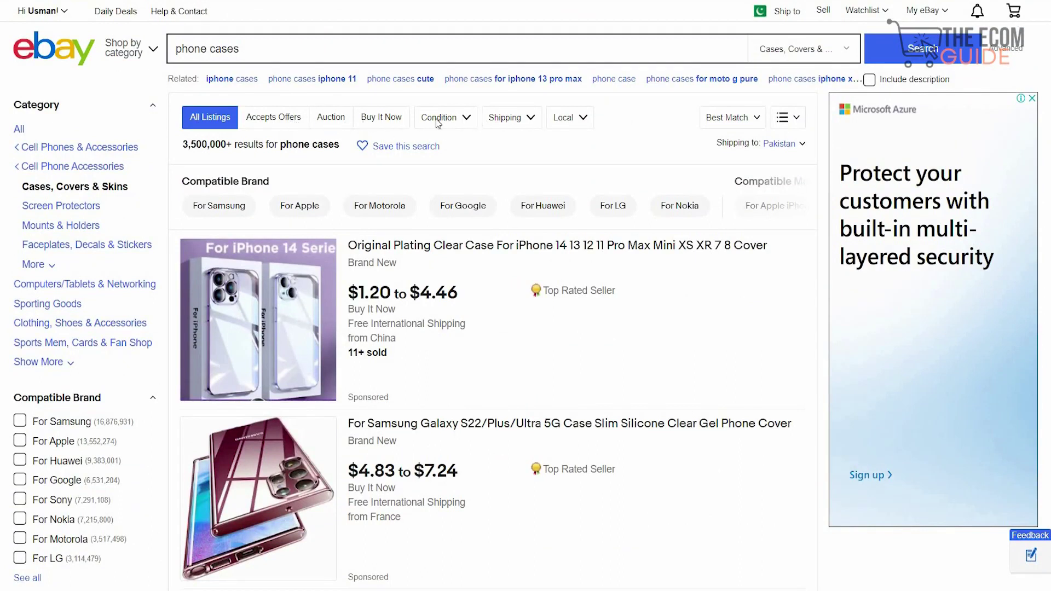
# Filter the phone case results by Buy It Now, switch to Auction listings instead, and review the auctioned items.
pyautogui.click(383, 118)
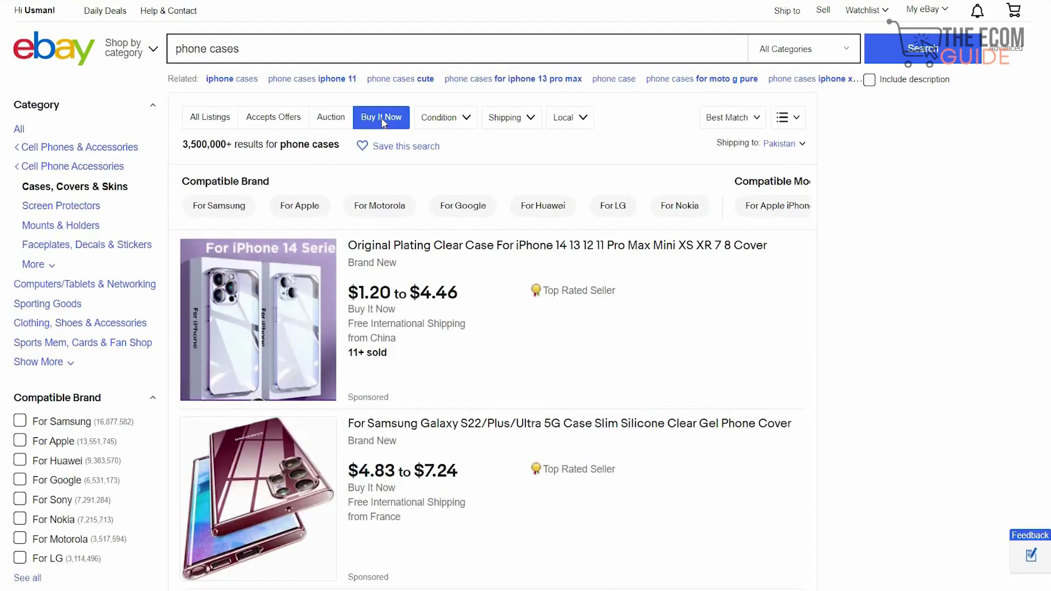
pyautogui.click(331, 117)
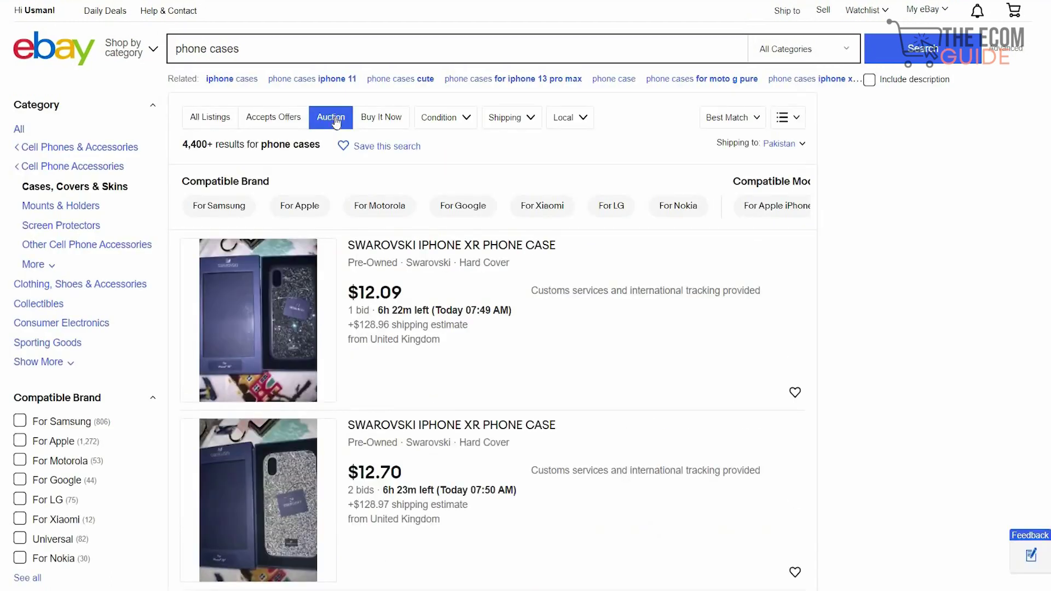
pyautogui.scroll(-7, 336, 121)
pyautogui.scroll(-15, 336, 122)
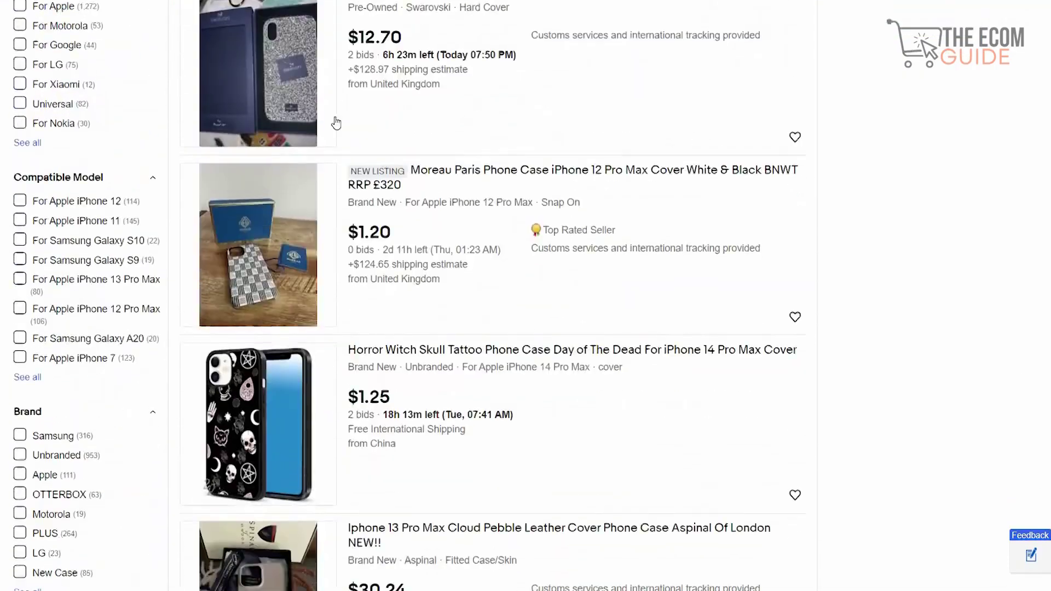
pyautogui.scroll(17, 337, 121)
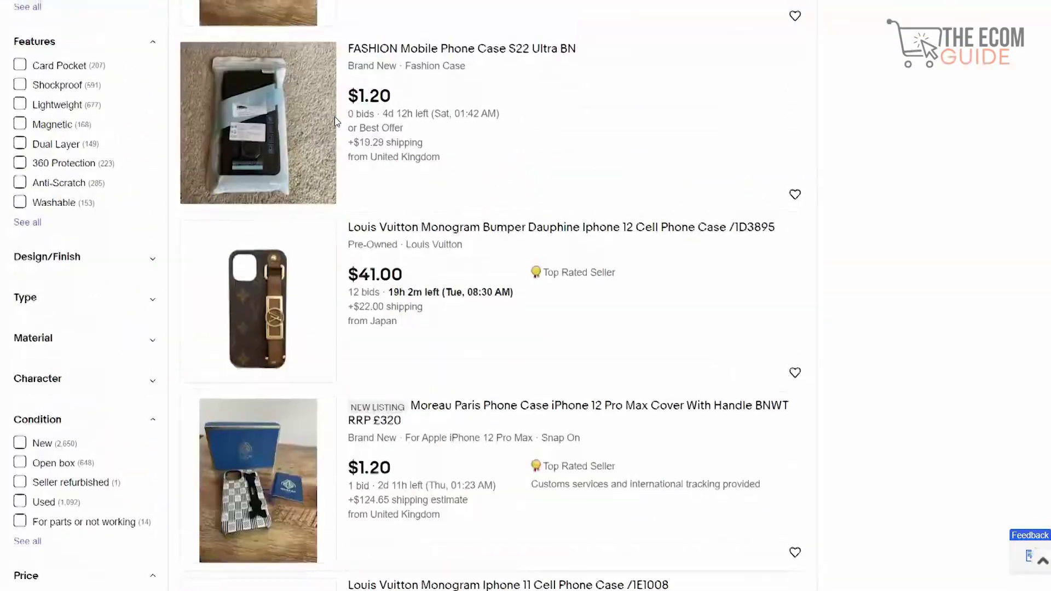
pyautogui.scroll(3, 336, 122)
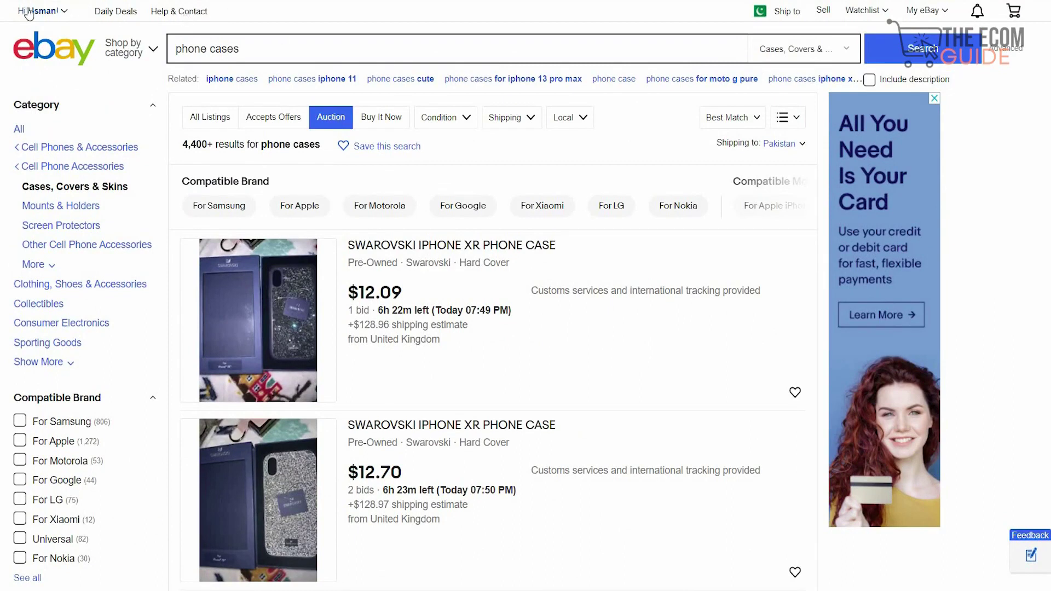
# Sign in to the eBay account from the home page by continuing with Google.
pyautogui.moveTo(45, 12)
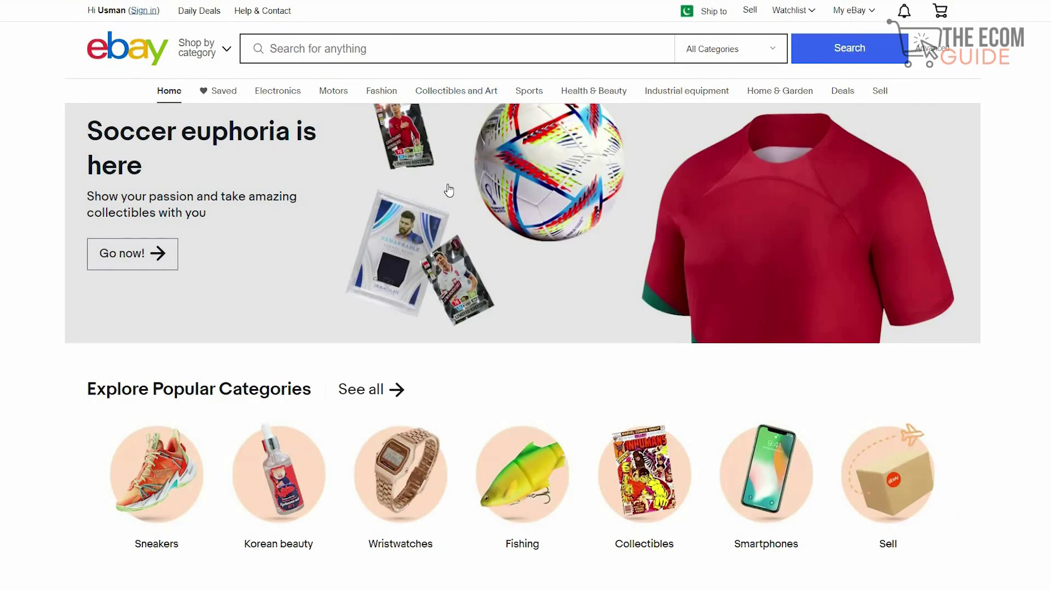
pyautogui.click(141, 13)
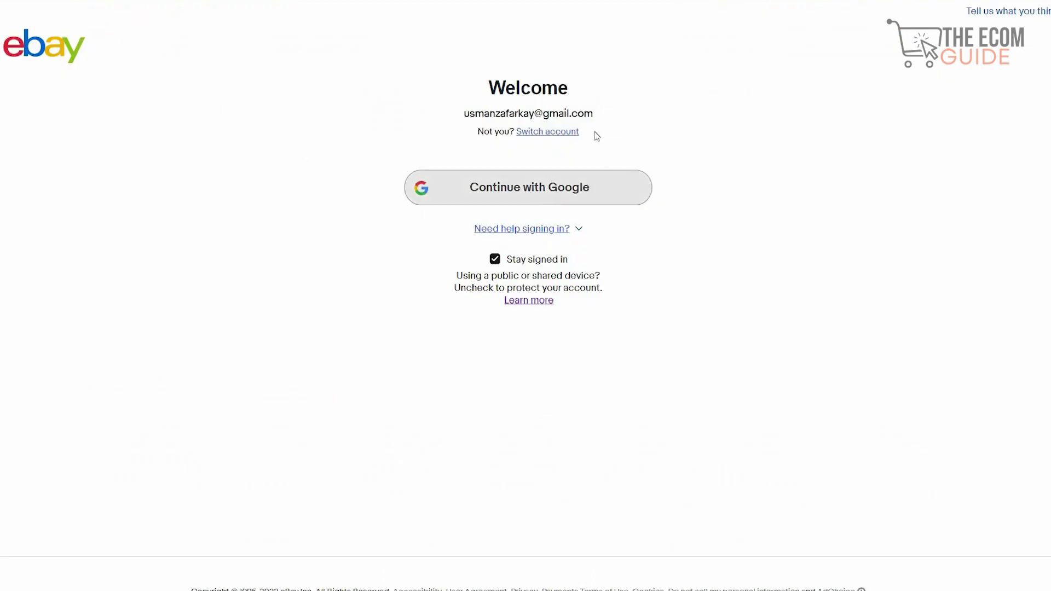
pyautogui.click(541, 193)
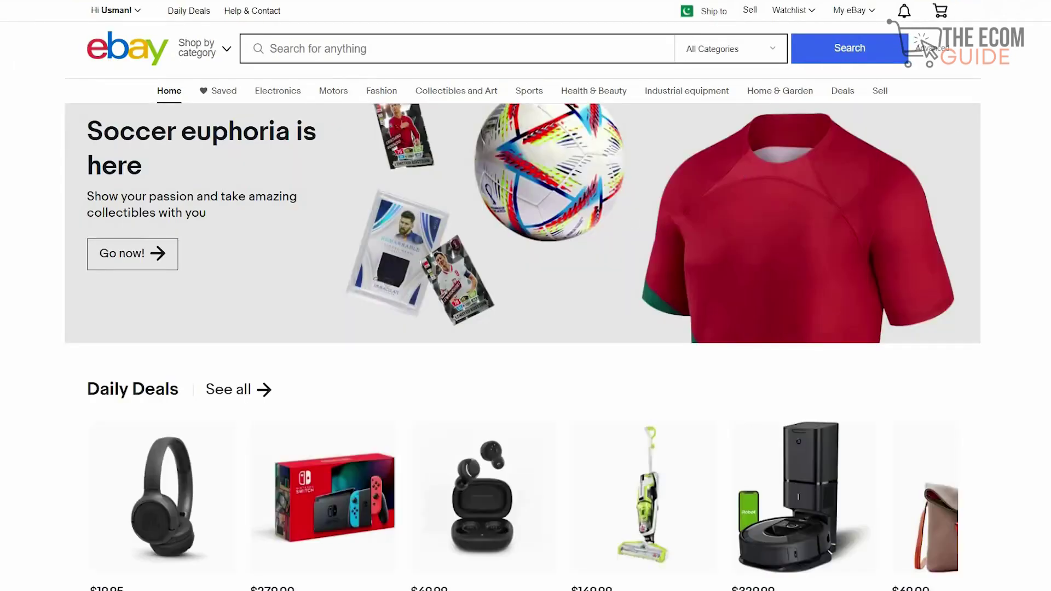
# Browse the daily deals and popular categories on the home page, and open the Sell page.
pyautogui.scroll(-5, 522, 296)
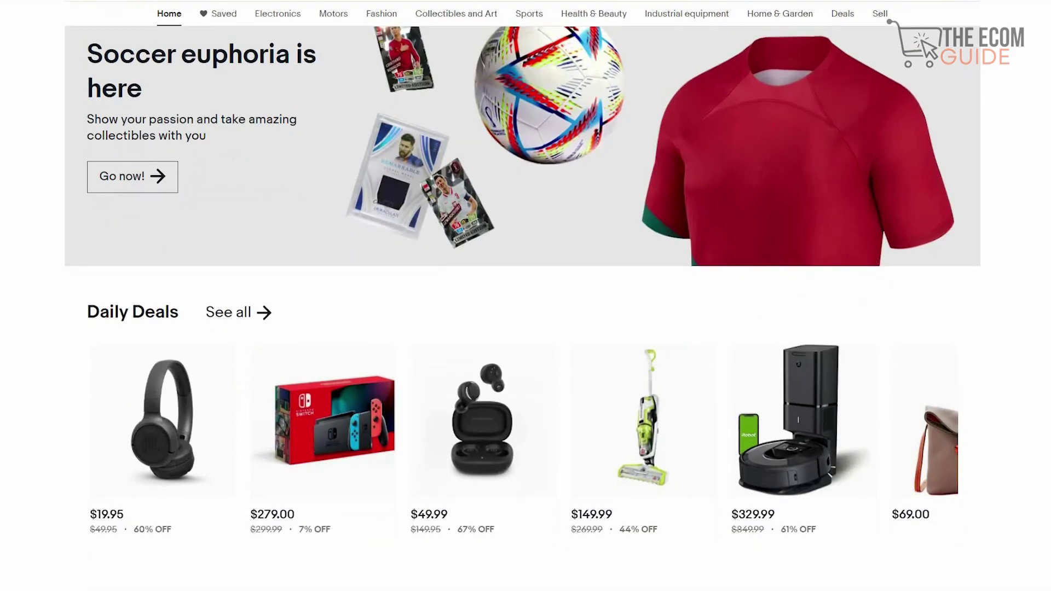
pyautogui.scroll(-4, 522, 295)
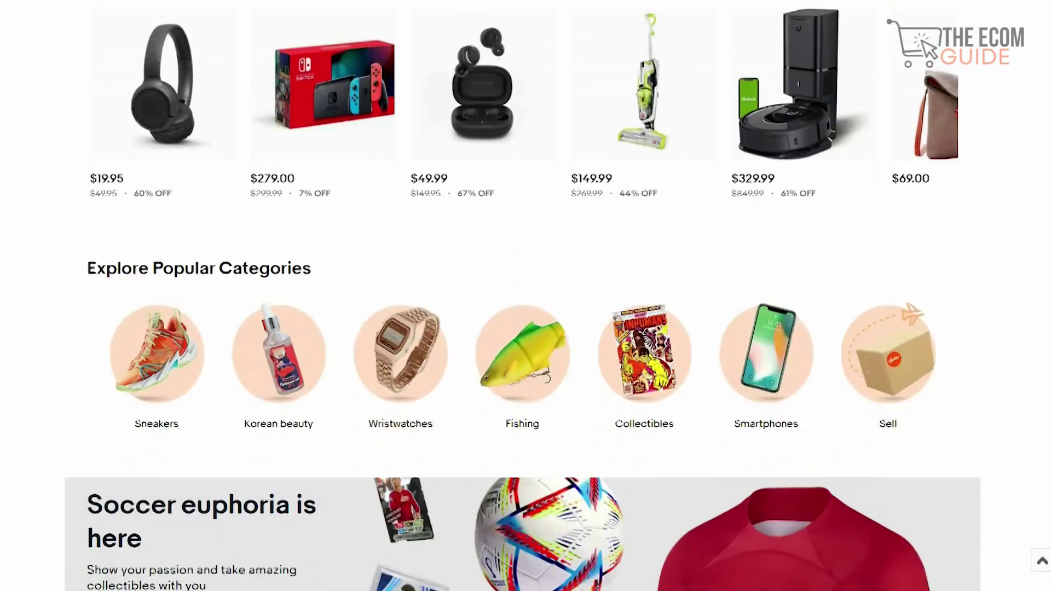
pyautogui.scroll(9, 522, 296)
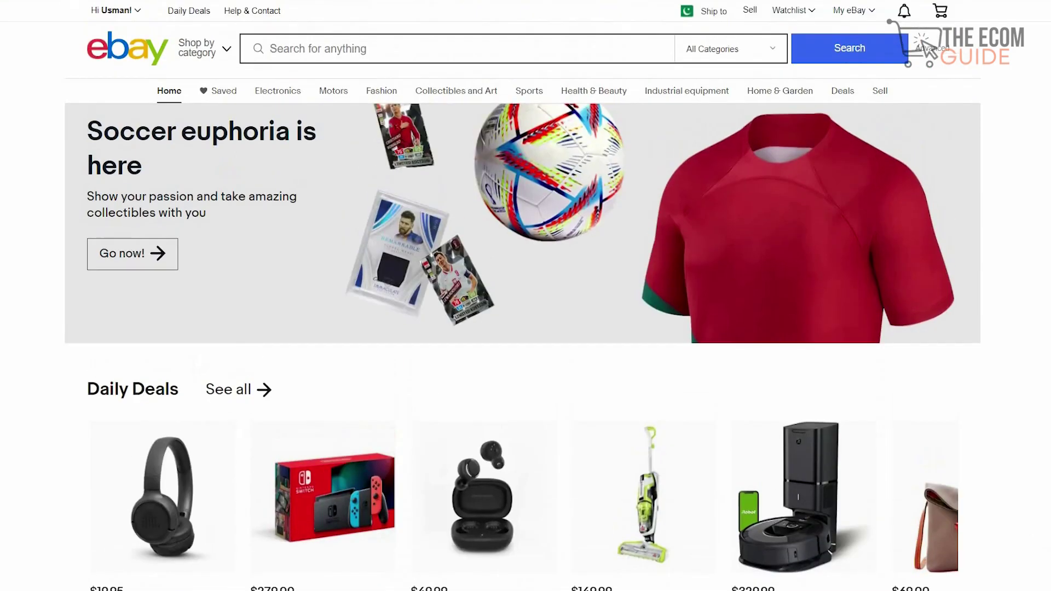
pyautogui.click(751, 11)
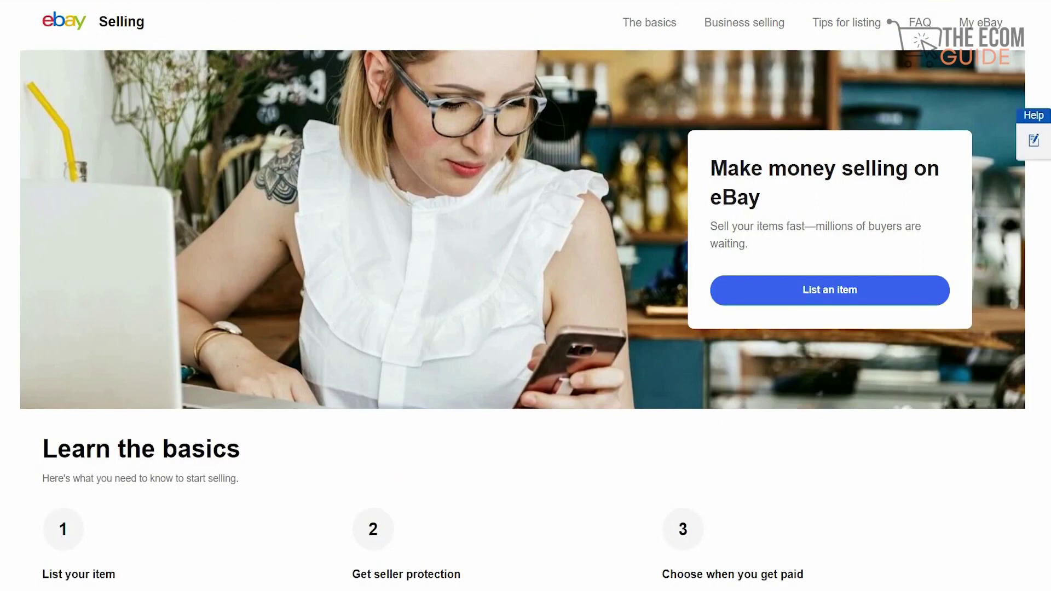
# Examine the Selling page for the selling basics, the business selling section and all five tips for creating a great listing.
pyautogui.scroll(-4, 523, 320)
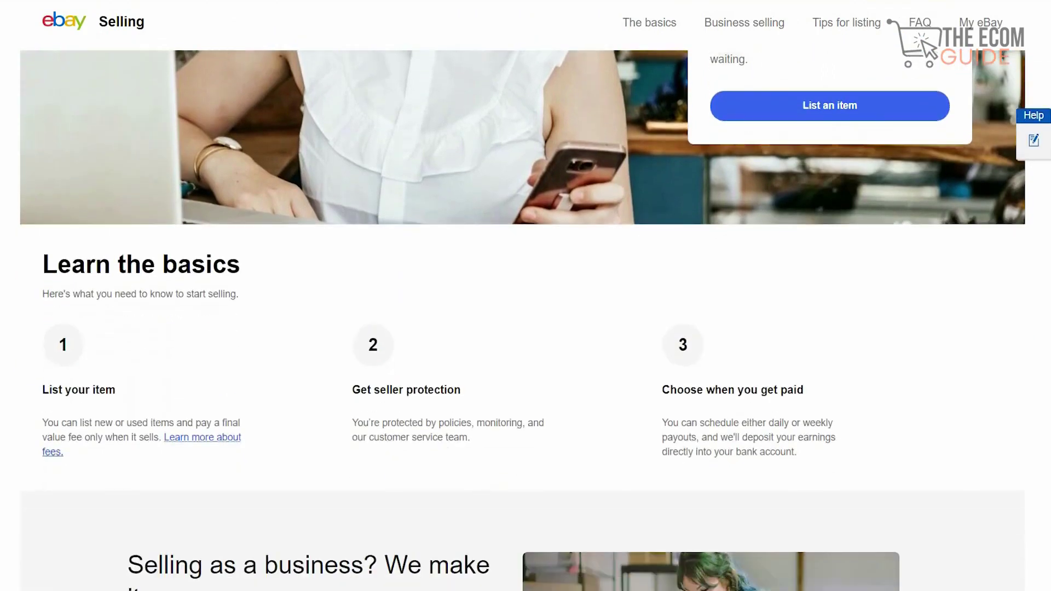
pyautogui.scroll(-2, 523, 320)
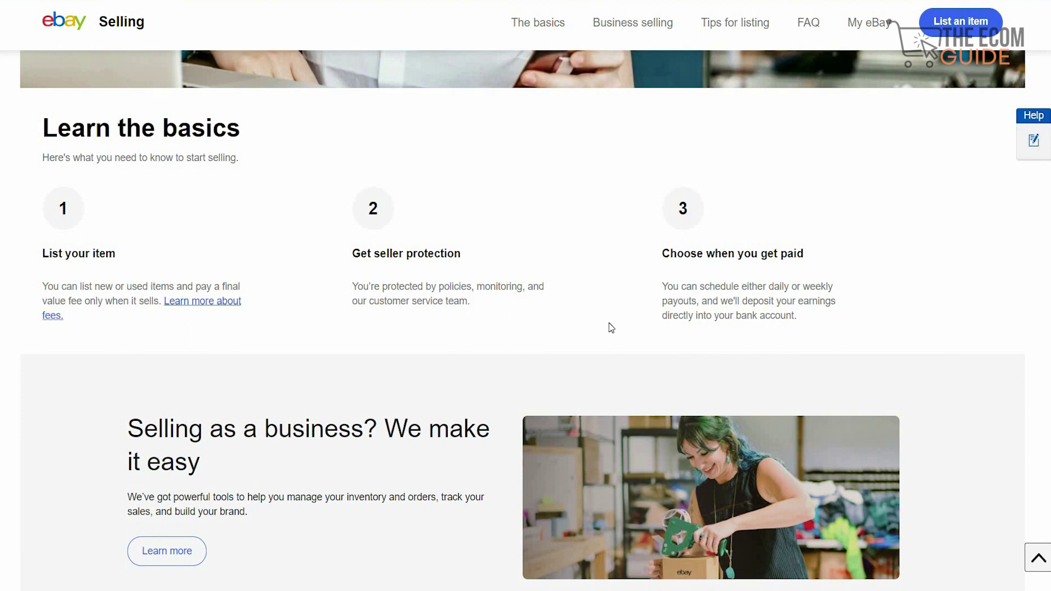
pyautogui.scroll(-6, 611, 328)
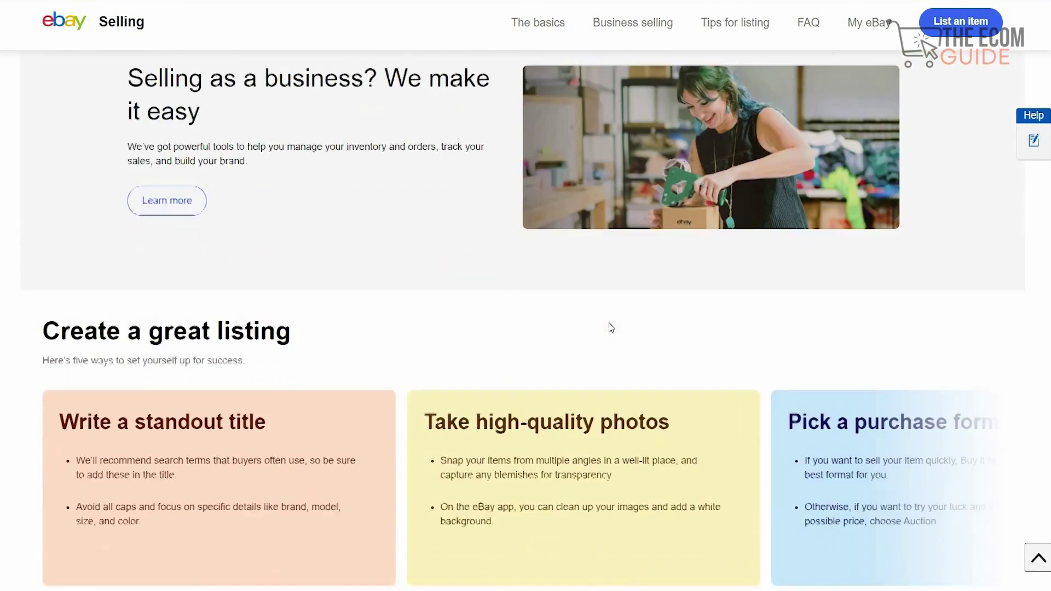
pyautogui.scroll(-4, 612, 328)
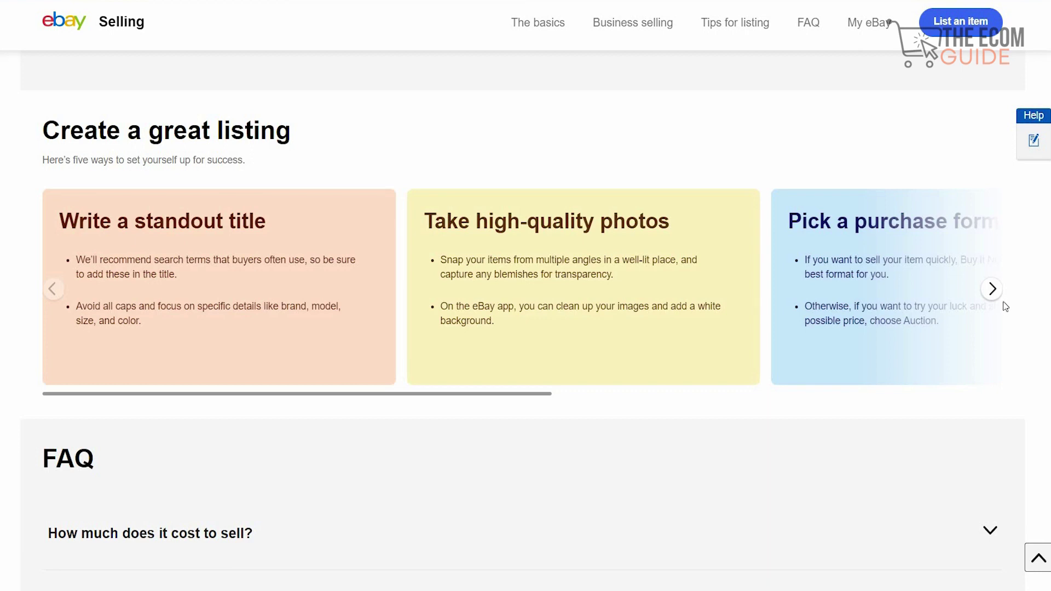
pyautogui.click(993, 289)
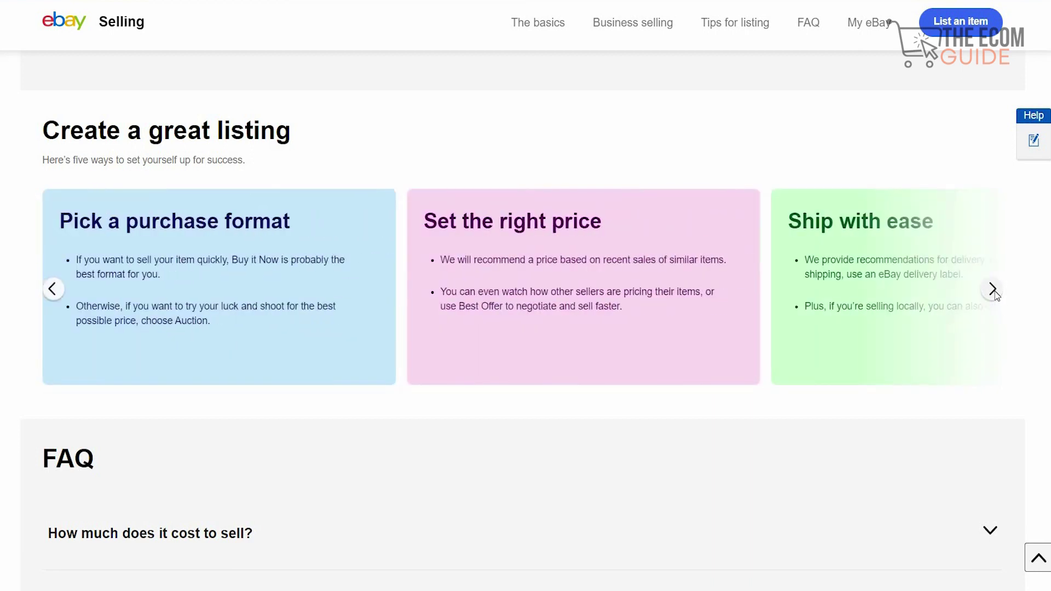
pyautogui.click(993, 289)
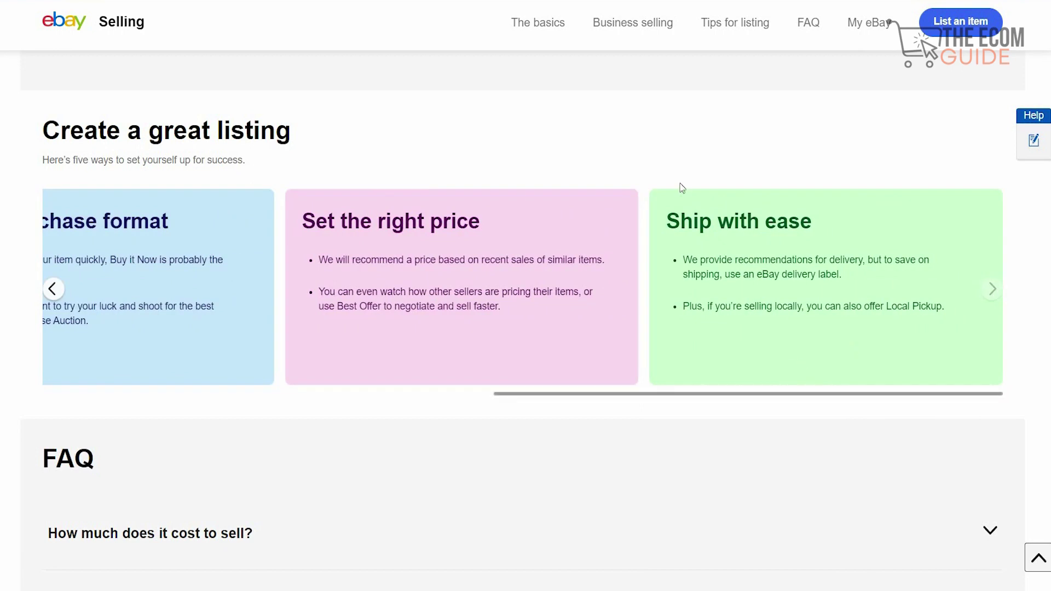
pyautogui.click(723, 31)
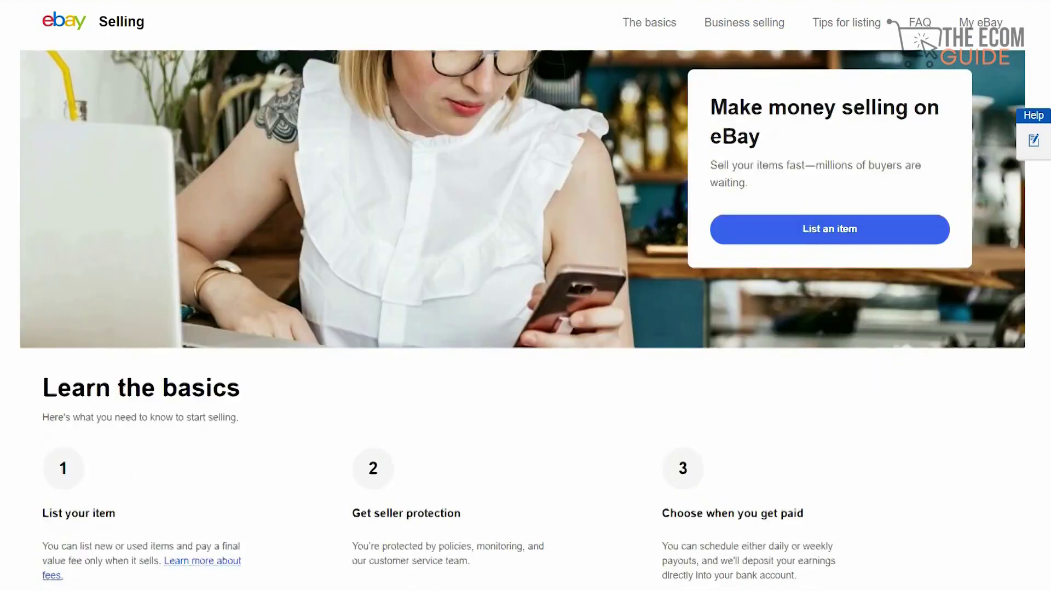
pyautogui.scroll(-5, 525, 321)
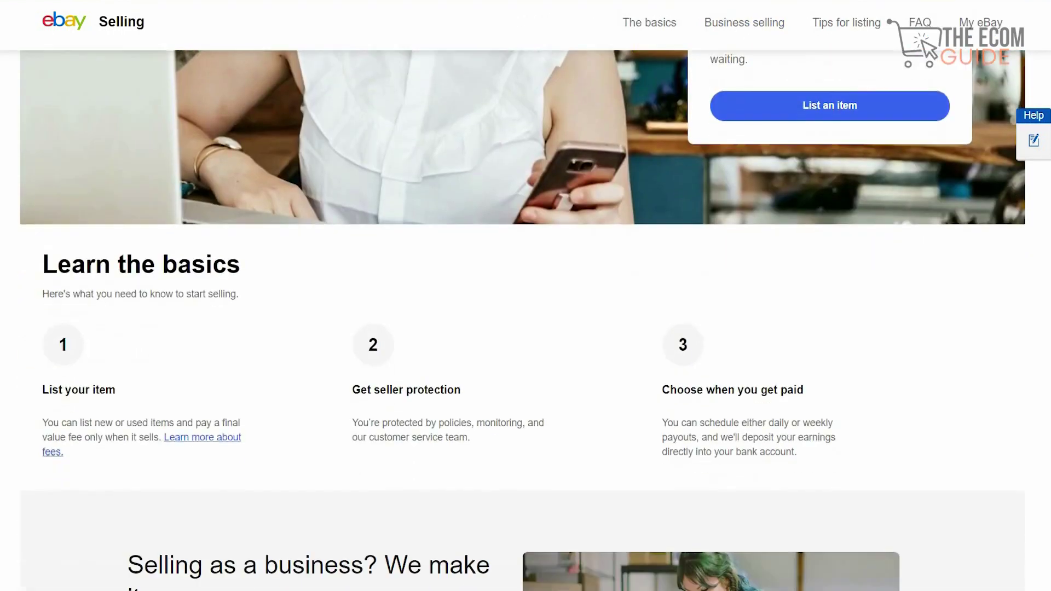
pyautogui.scroll(7, 525, 320)
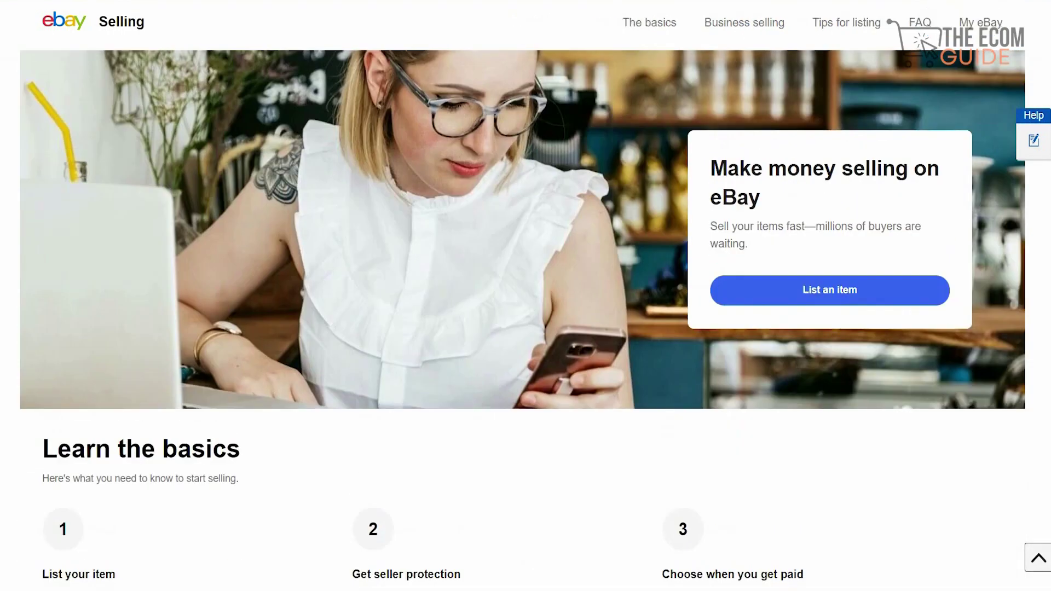
# Start listing an item and search for product matches with the suggestion "phone case iphone 11".
pyautogui.click(872, 297)
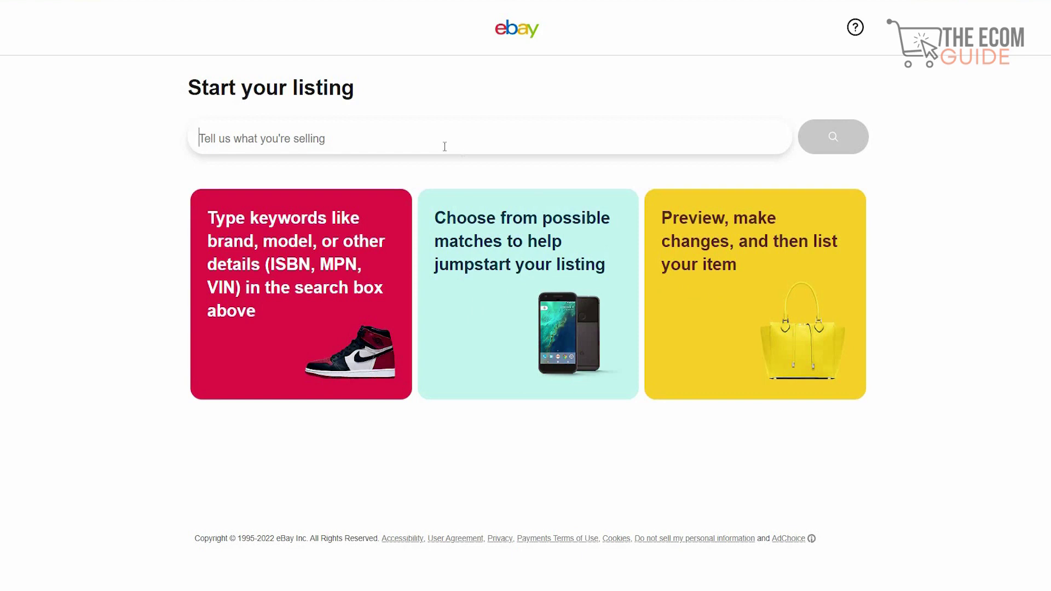
pyautogui.write('phone')
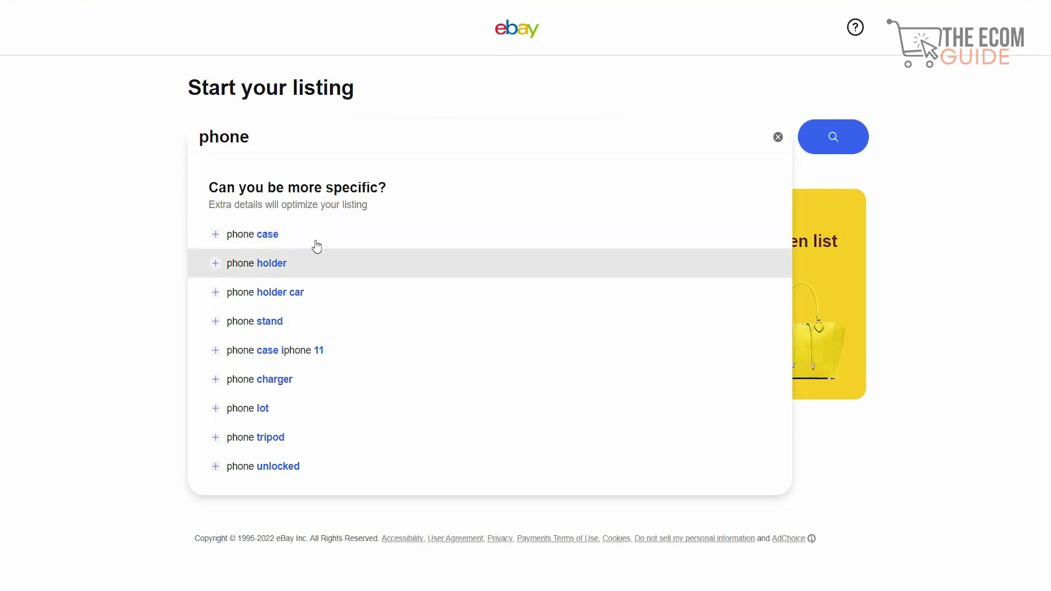
pyautogui.click(316, 246)
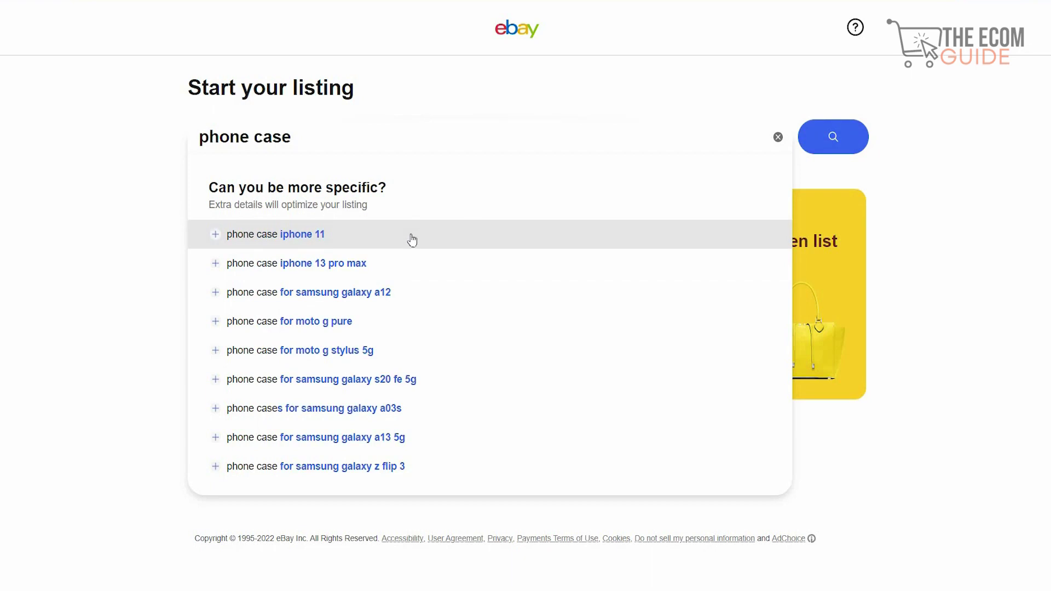
pyautogui.click(418, 234)
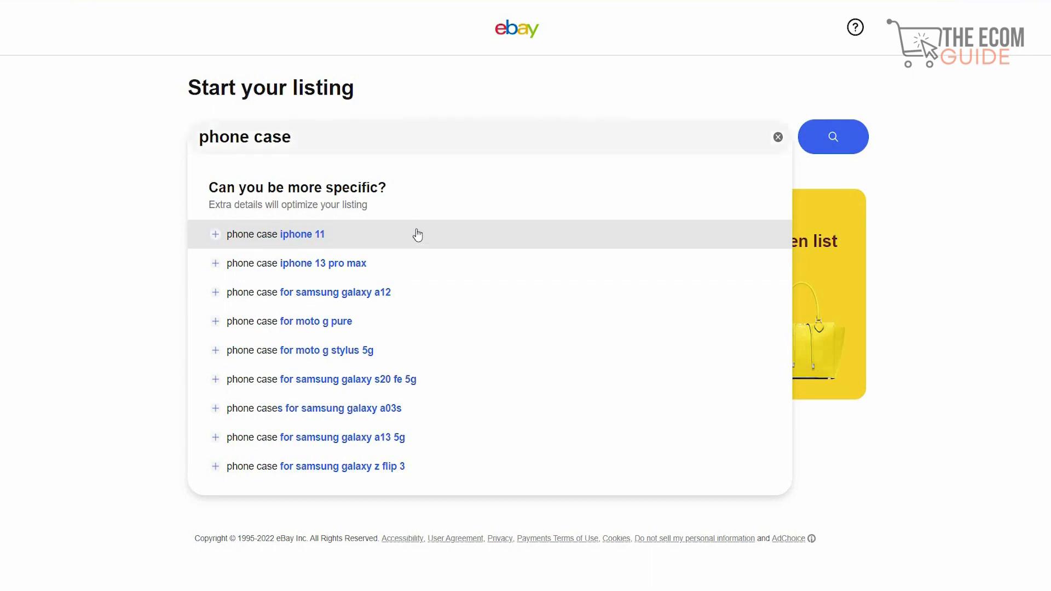
pyautogui.click(846, 133)
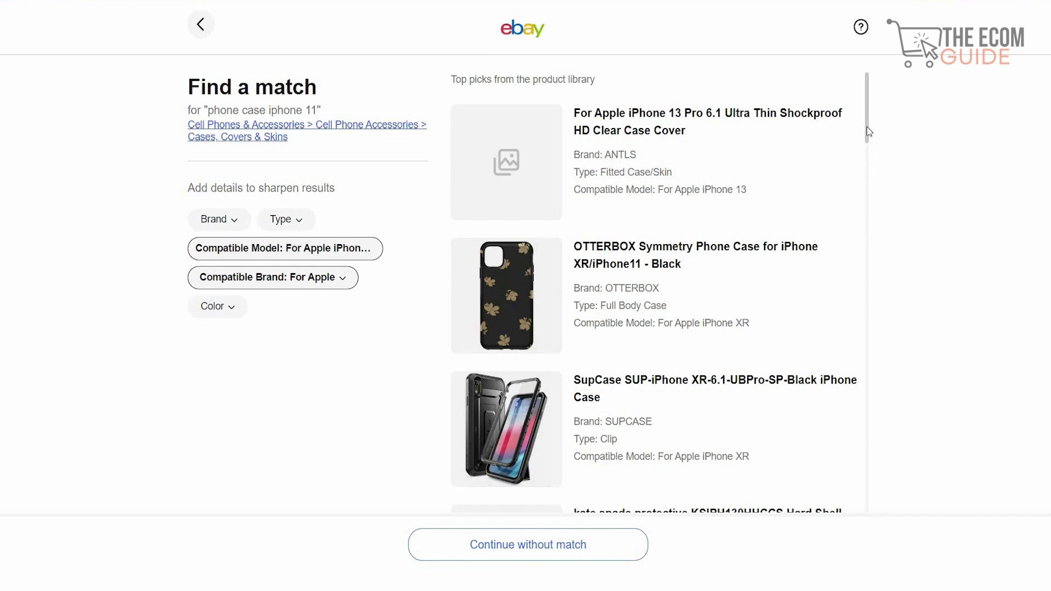
# Look through the product library matches and choose "Apple Silicone Case for iPhone 11 - Black" for the listing.
pyautogui.scroll(-5, 868, 141)
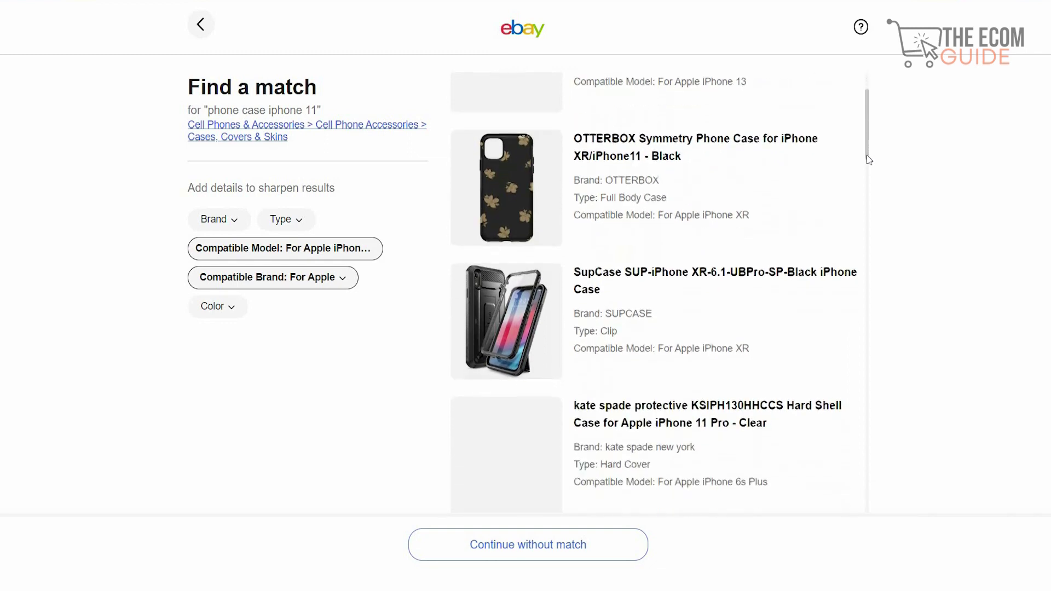
pyautogui.scroll(-3, 875, 206)
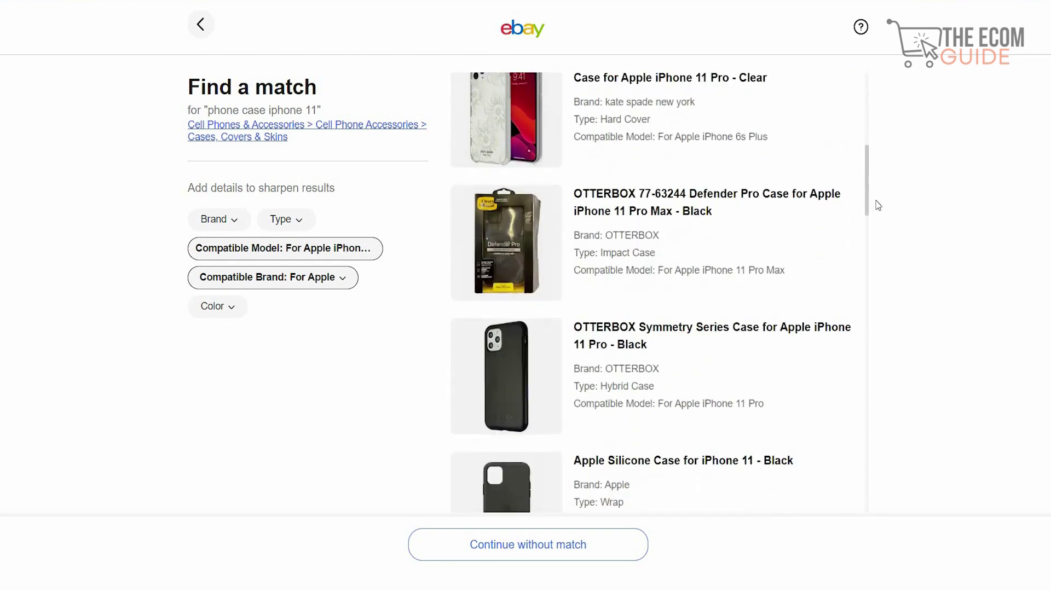
pyautogui.scroll(-2, 881, 226)
pyautogui.scroll(-2, 881, 226)
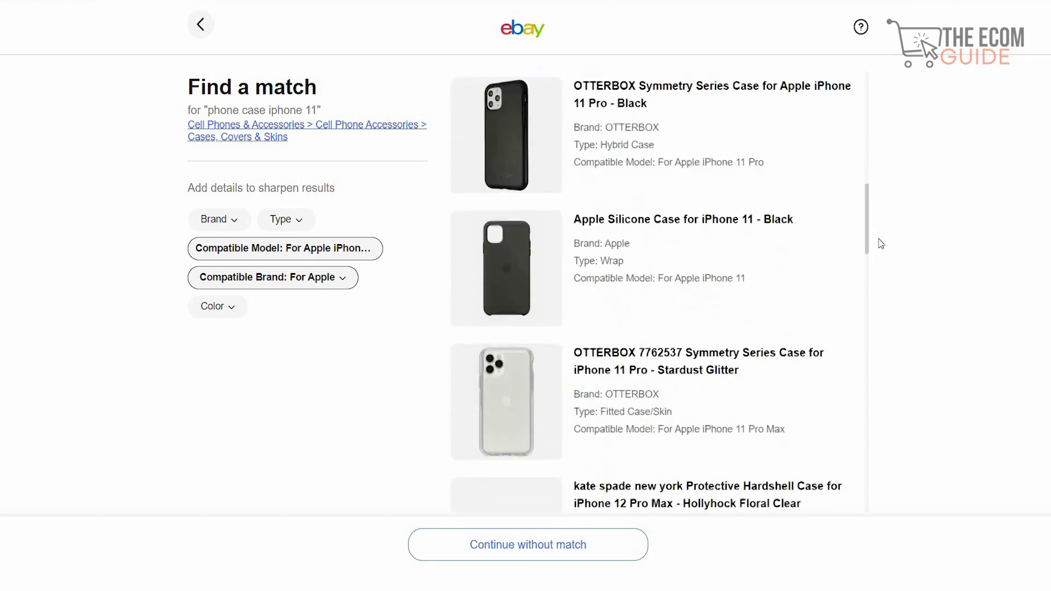
pyautogui.scroll(-2, 881, 254)
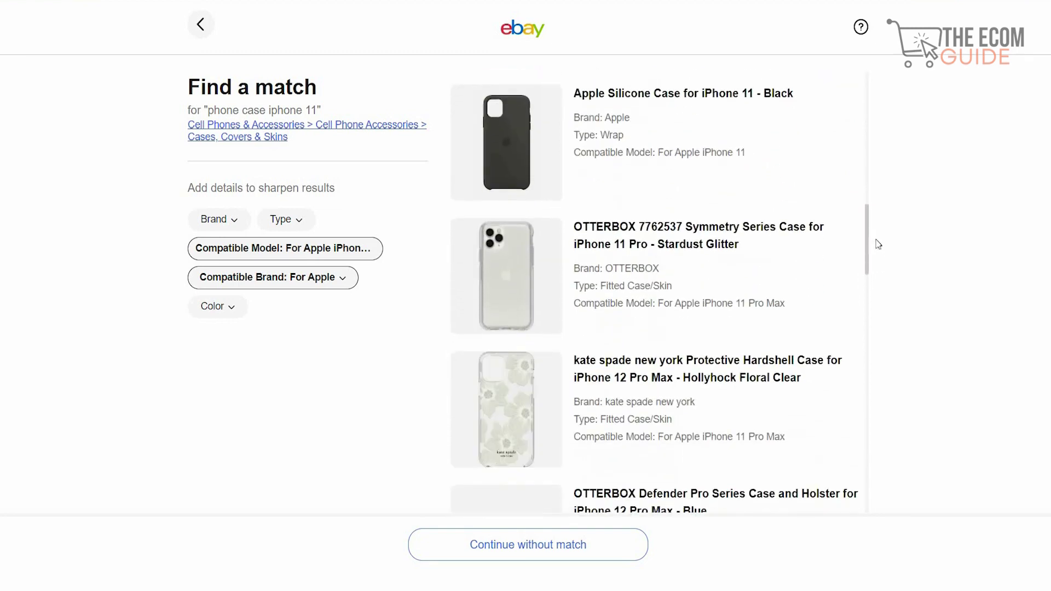
pyautogui.scroll(2, 873, 237)
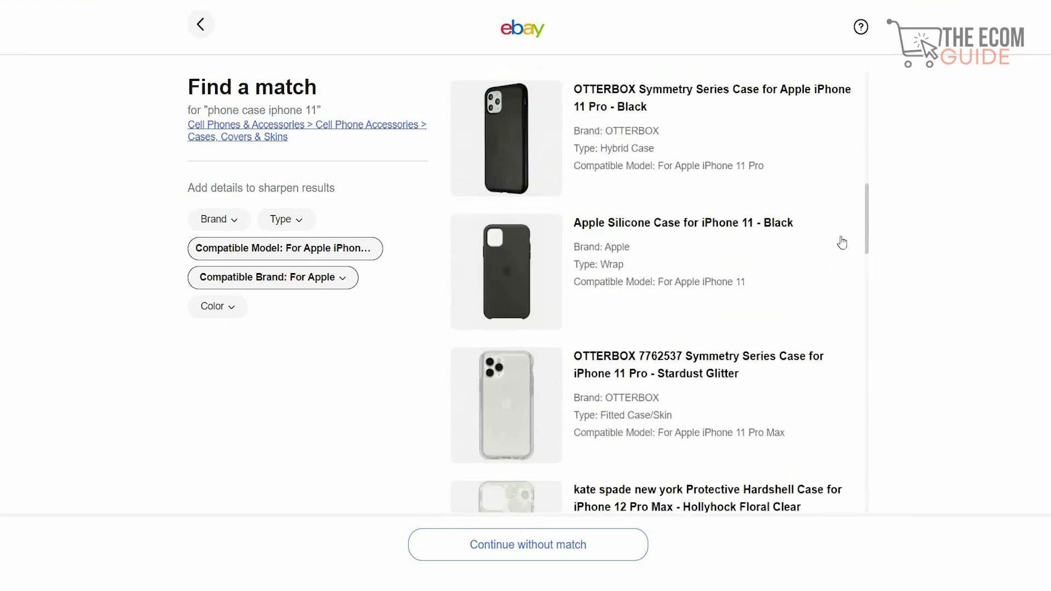
pyautogui.click(689, 233)
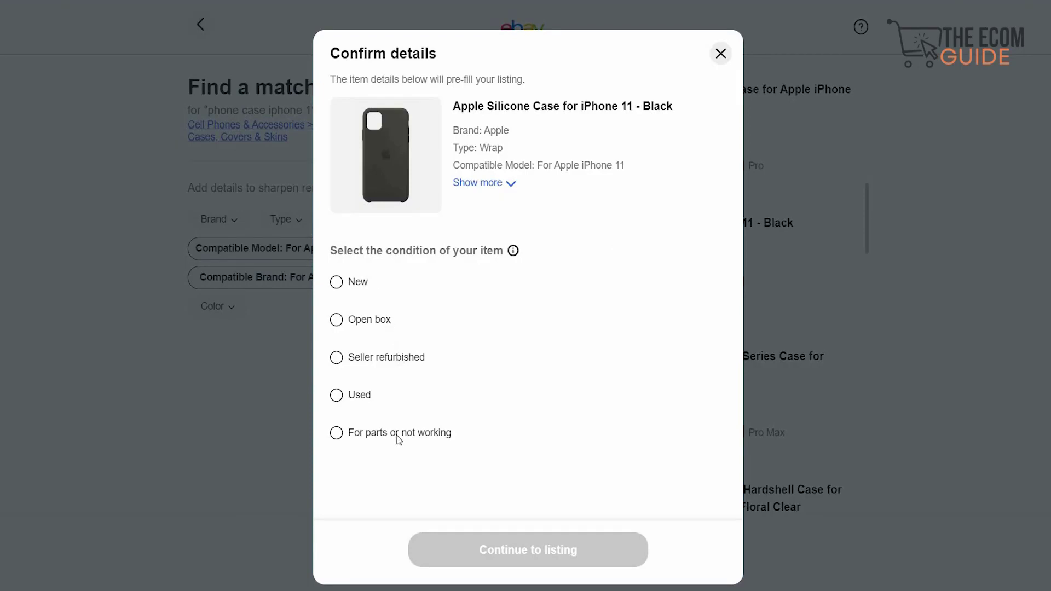
# Set the item condition to New, expand the product details, and continue to the listing by signing in with Google.
pyautogui.click(337, 283)
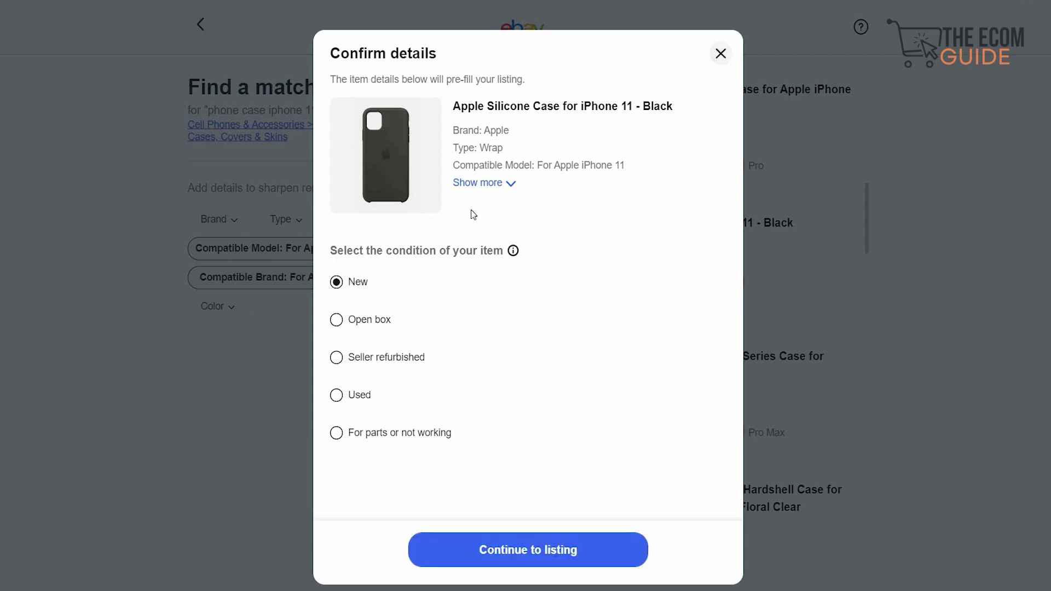
pyautogui.click(487, 185)
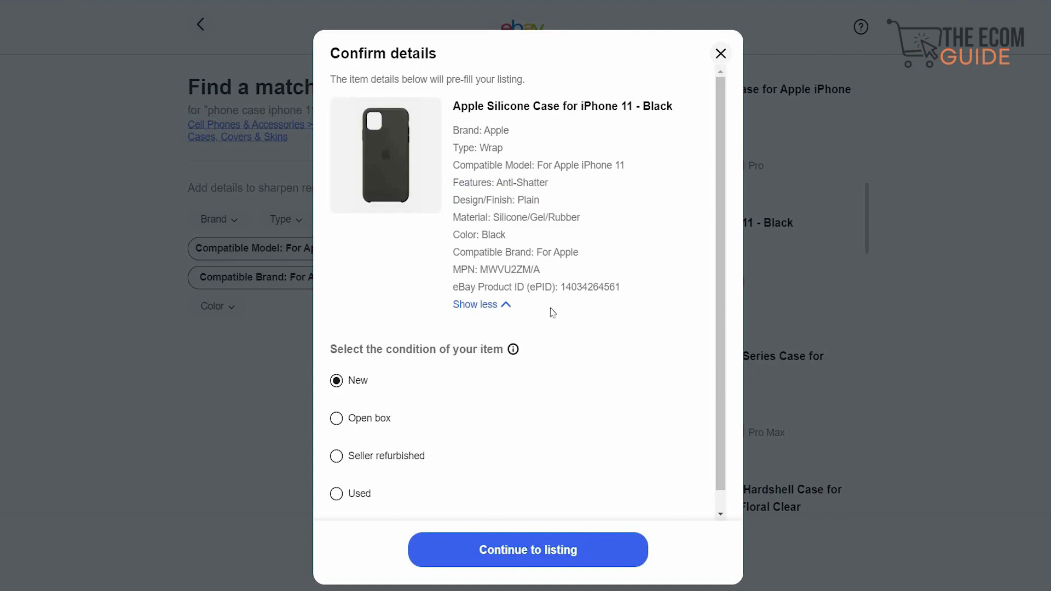
pyautogui.click(509, 552)
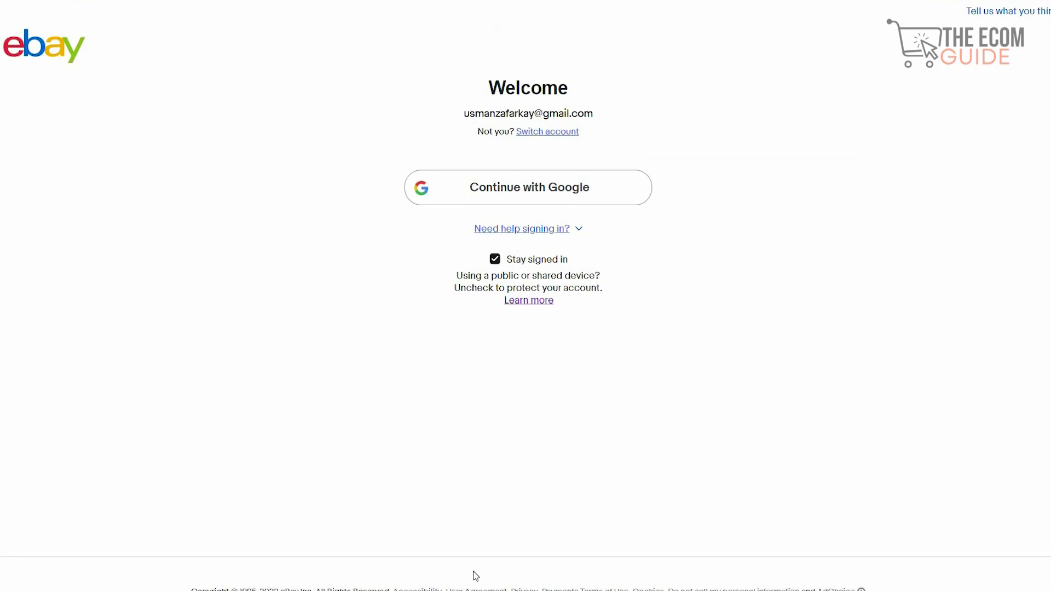
pyautogui.click(518, 192)
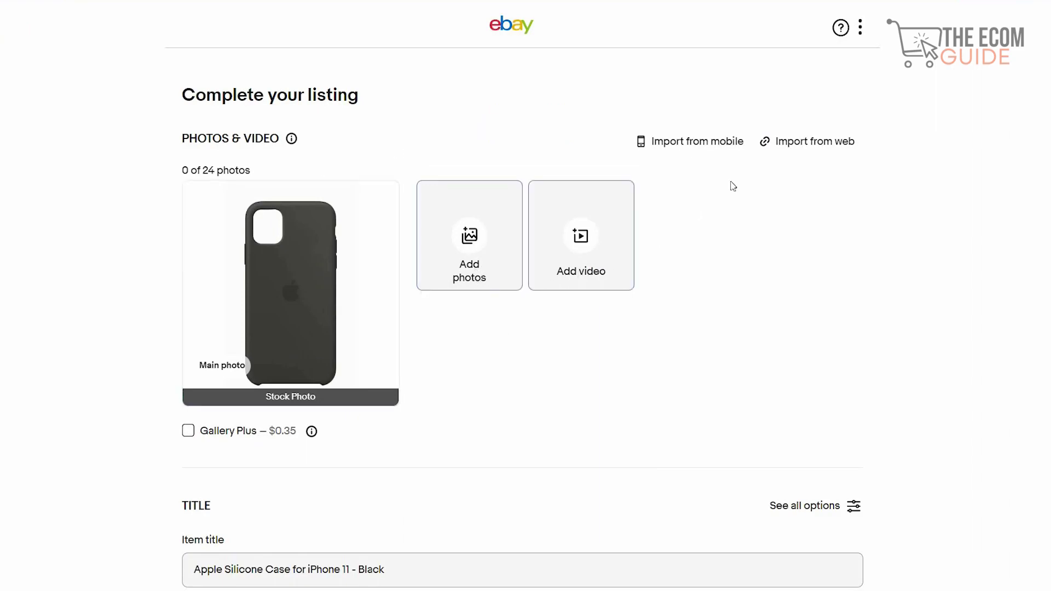
# Inspect the option to import listing photos from the web and close it without entering a URL.
pyautogui.click(790, 143)
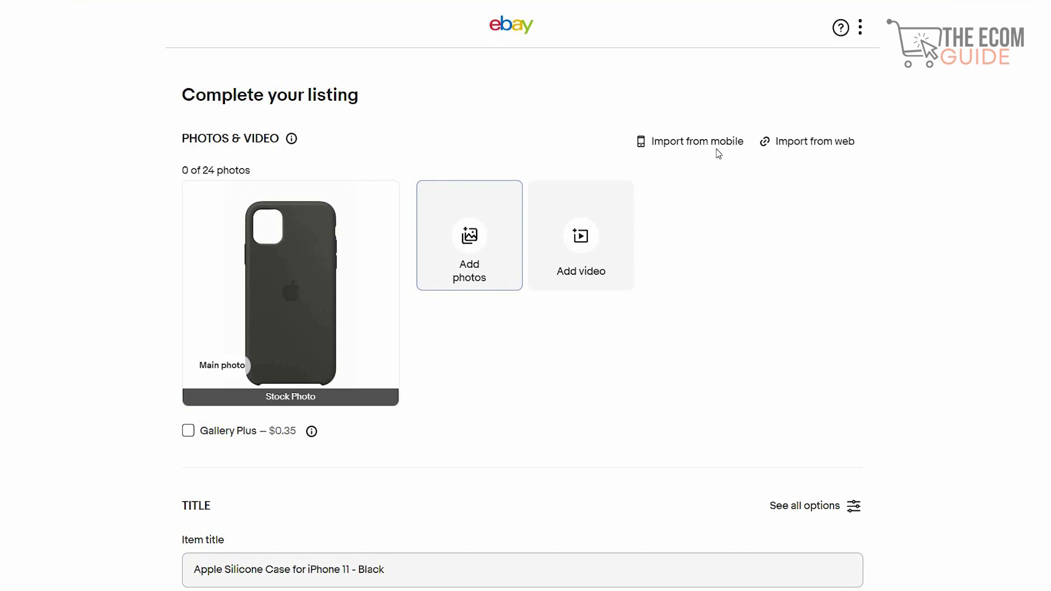
pyautogui.click(797, 147)
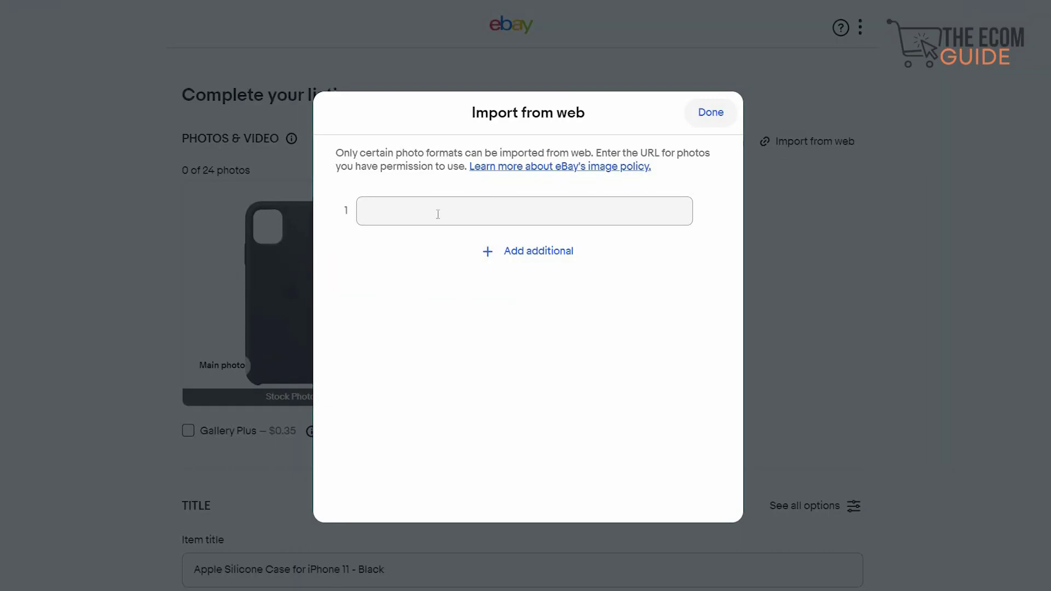
pyautogui.click(709, 114)
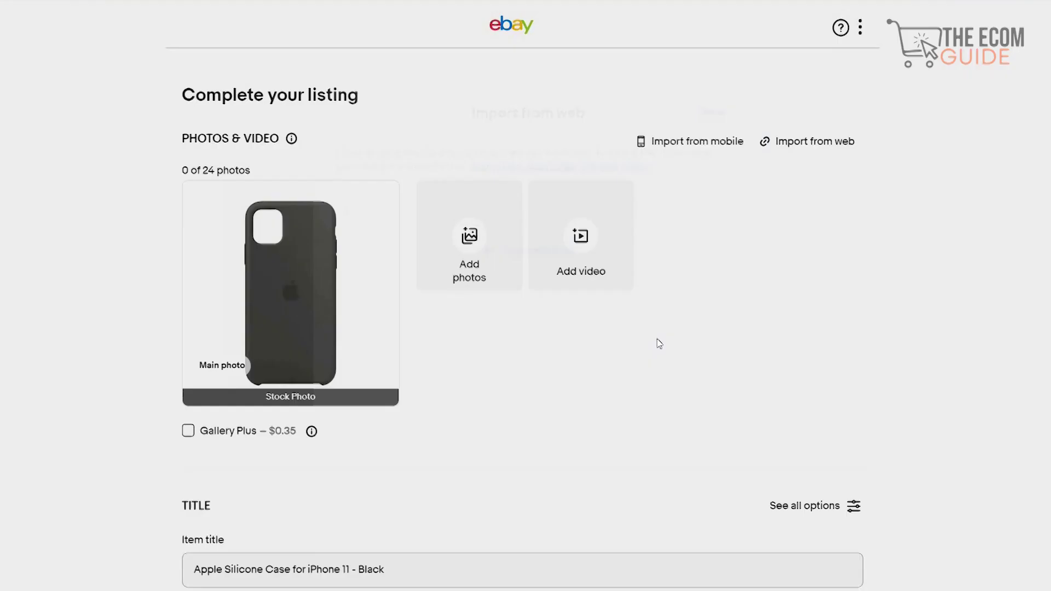
# Review the listing form's photos, title, item category, item specifics, condition and description sections.
pyautogui.scroll(-1, 660, 344)
pyautogui.scroll(-3, 660, 343)
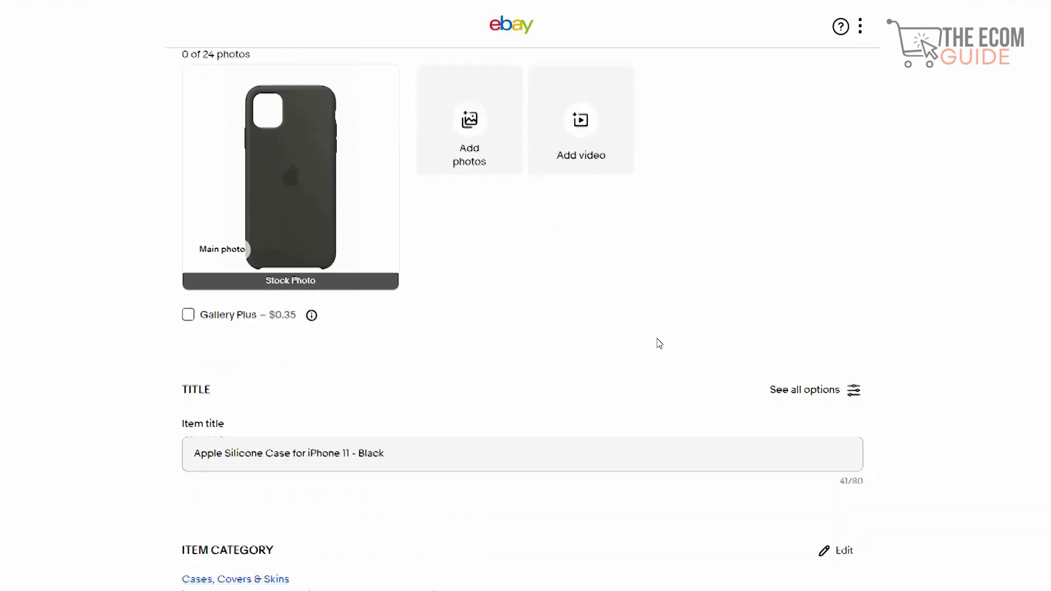
pyautogui.scroll(-1, 660, 343)
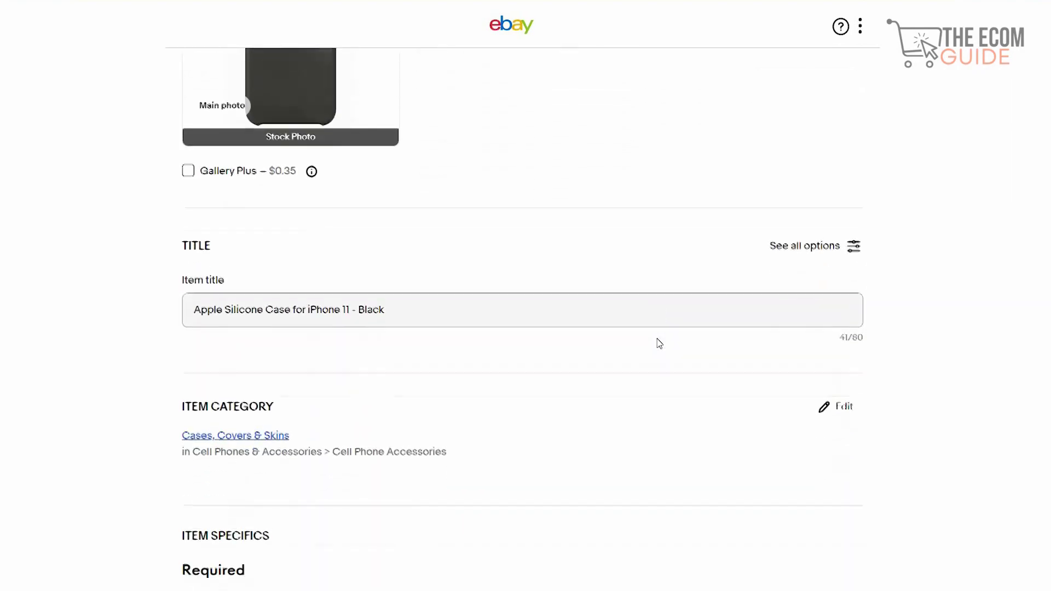
pyautogui.scroll(-2, 660, 343)
pyautogui.scroll(-1, 388, 289)
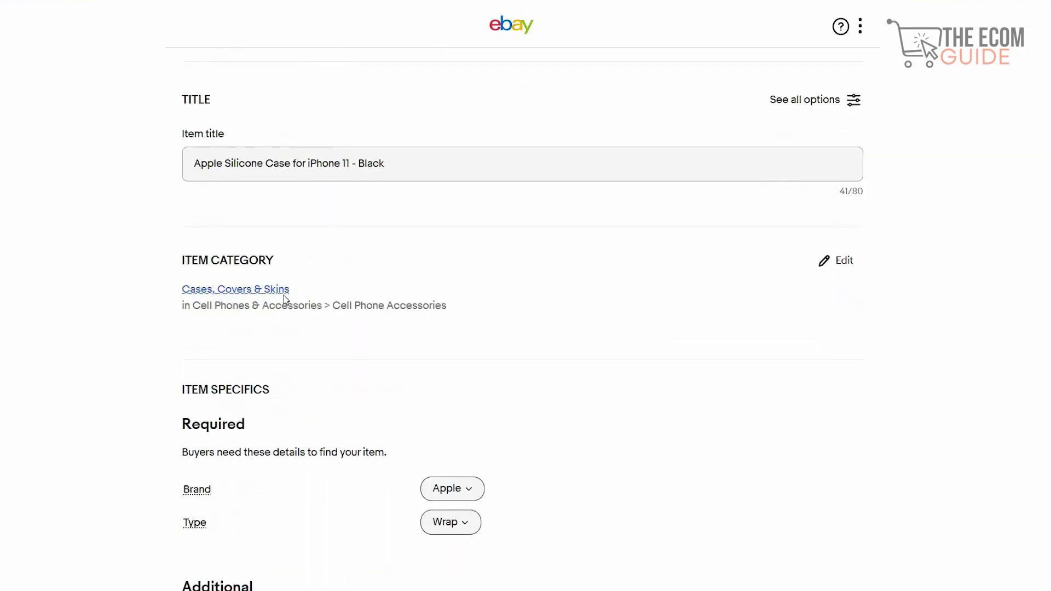
pyautogui.scroll(-4, 498, 312)
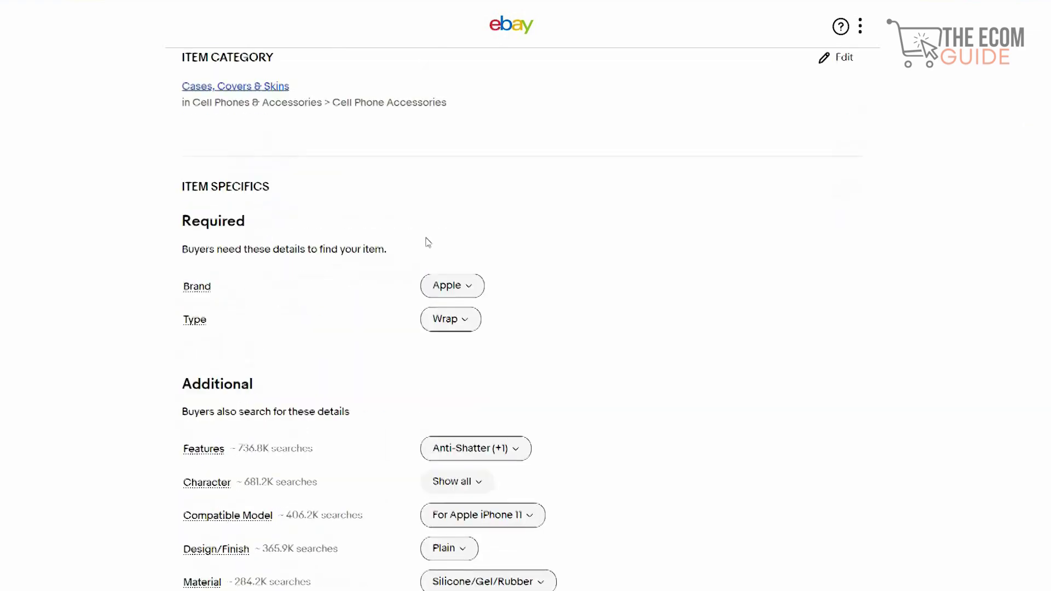
pyautogui.scroll(-5, 534, 238)
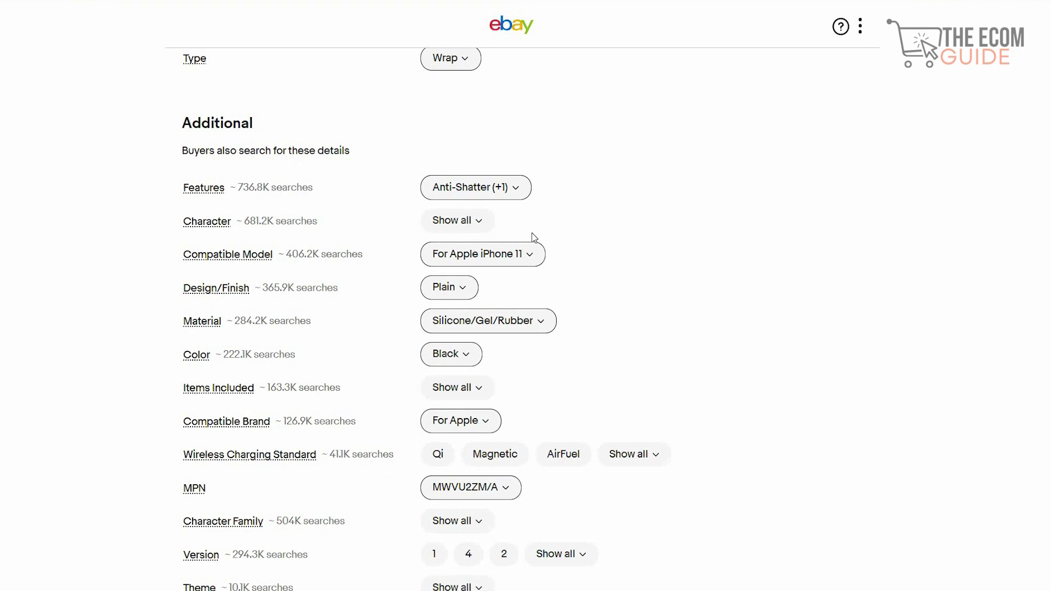
pyautogui.scroll(-4, 533, 237)
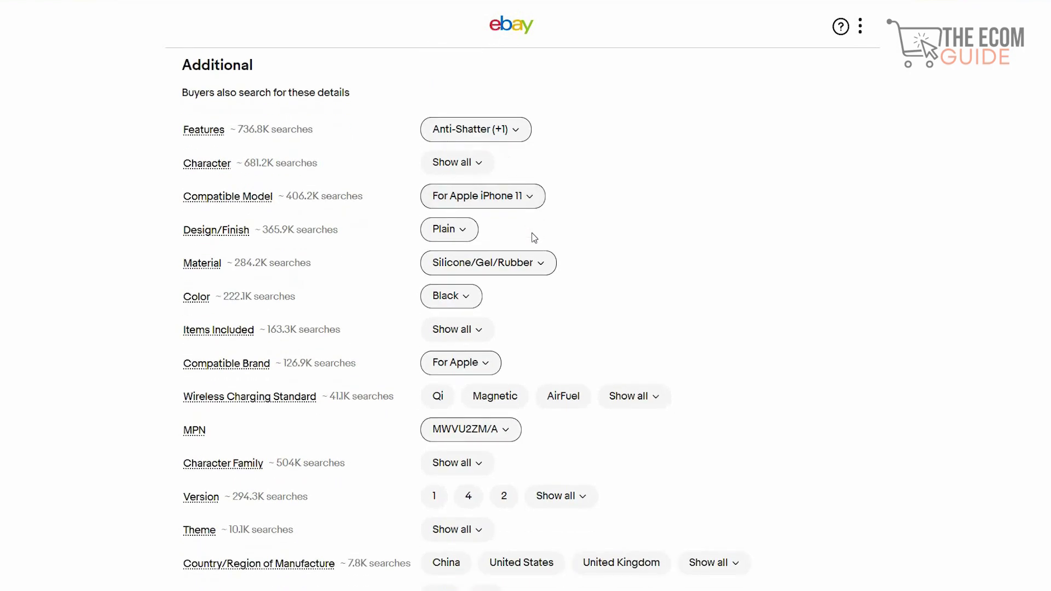
pyautogui.scroll(-7, 531, 232)
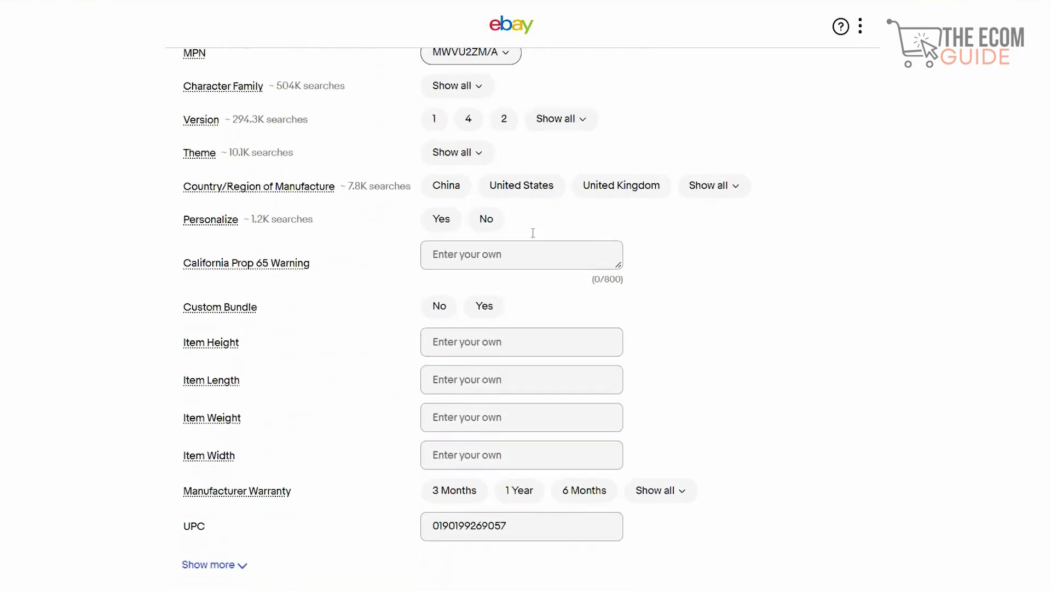
pyautogui.scroll(-7, 533, 233)
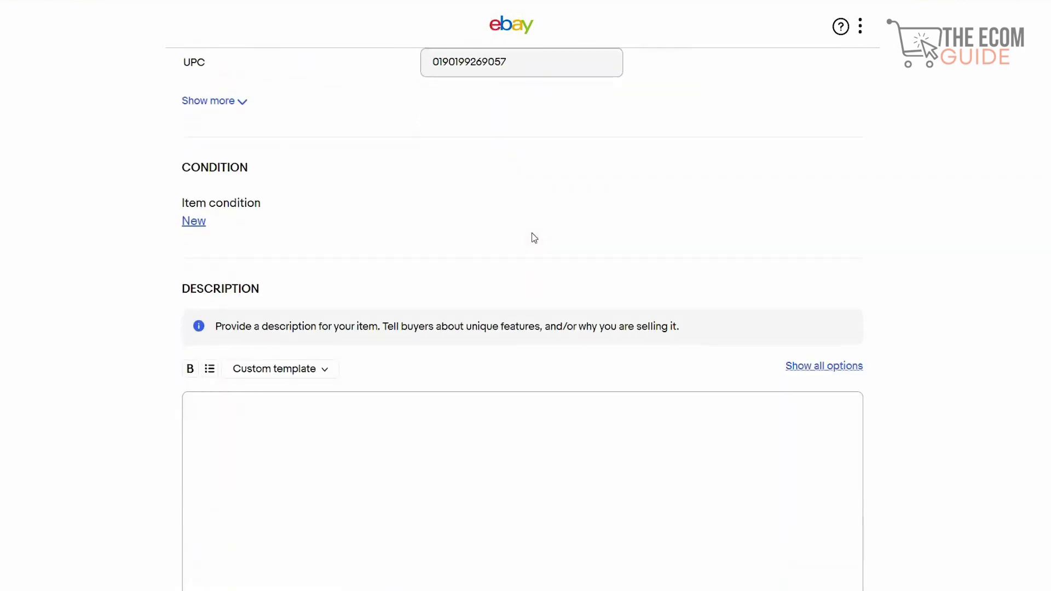
pyautogui.scroll(-5, 533, 237)
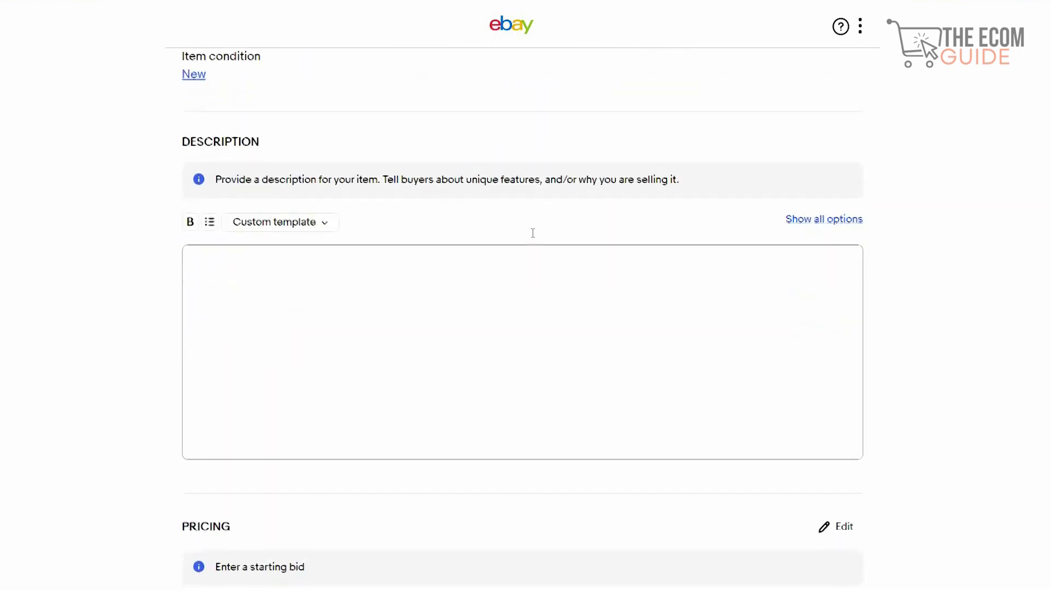
# Set the auction's starting bid to $10.00 in the listing's pricing section.
pyautogui.scroll(-1, 533, 233)
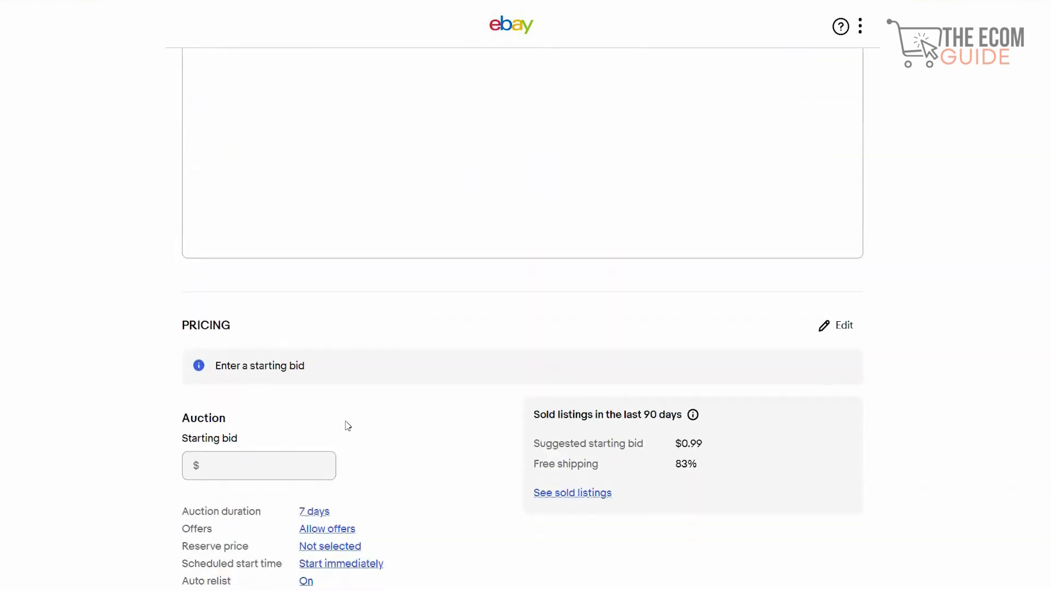
pyautogui.click(298, 470)
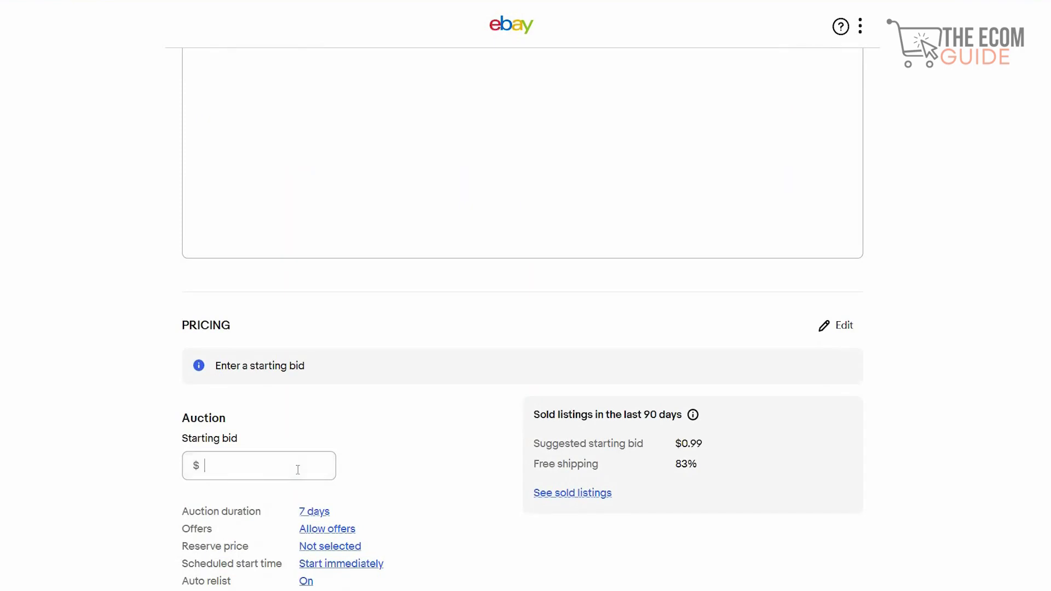
pyautogui.click(444, 467)
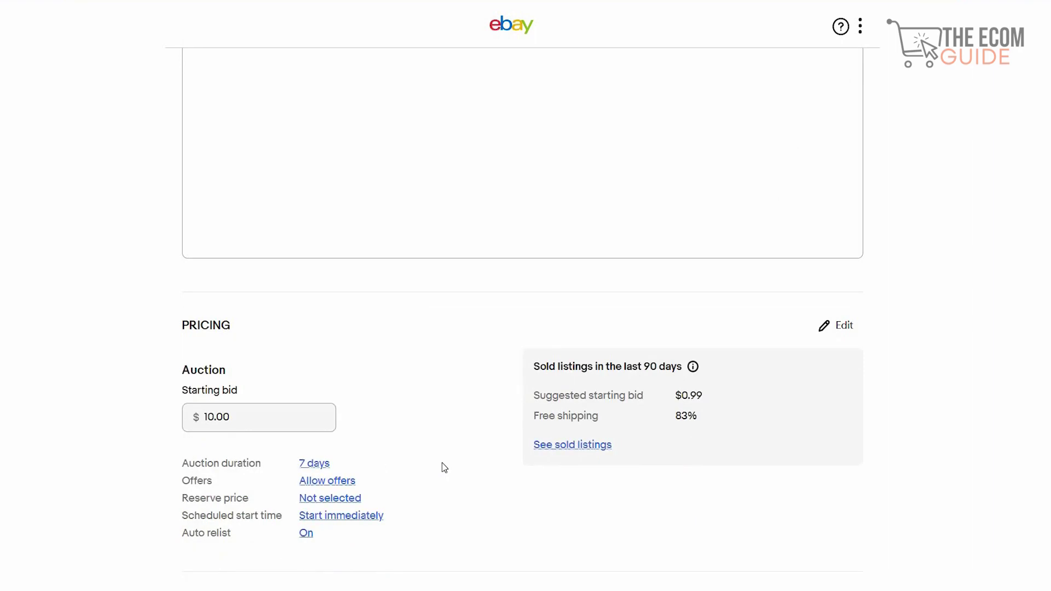
# Examine the auction settings, sold-listing guidance, shipping, local pickup, handling time and promotion options through to the end of the listing form.
pyautogui.scroll(-1, 441, 462)
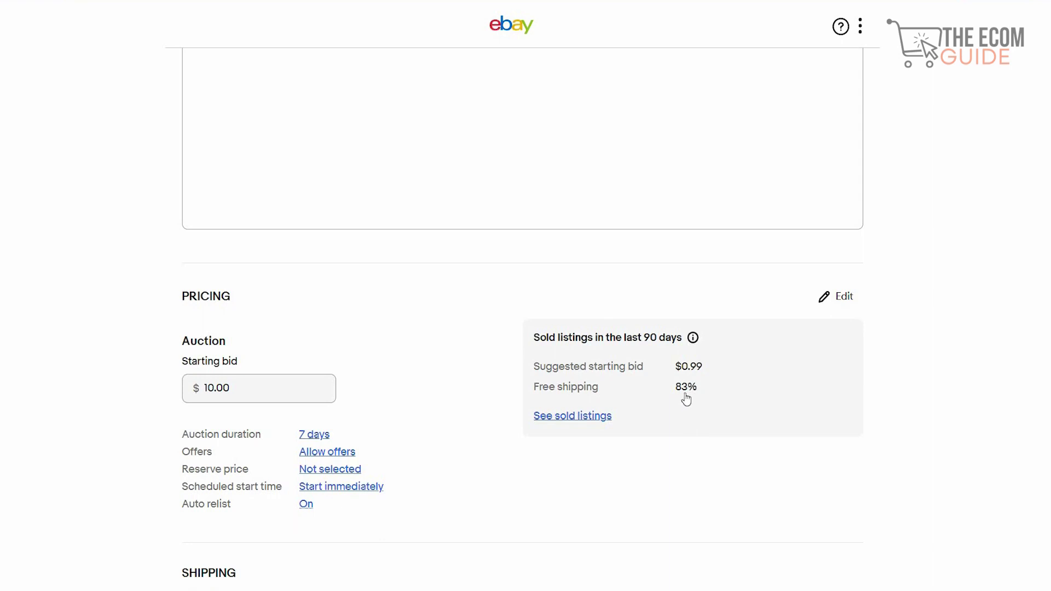
pyautogui.scroll(-3, 686, 397)
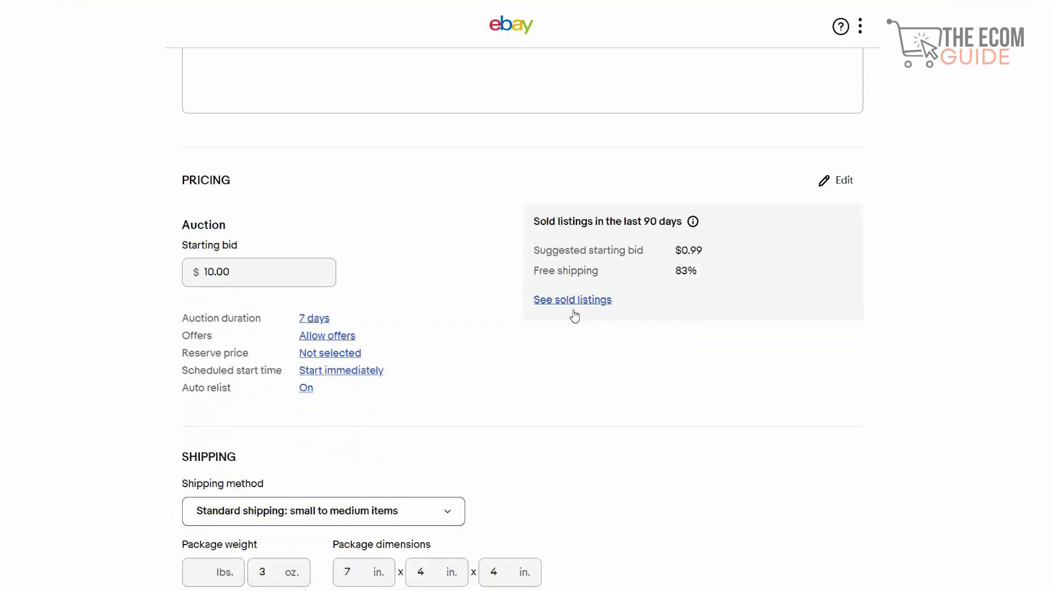
pyautogui.scroll(-4, 575, 315)
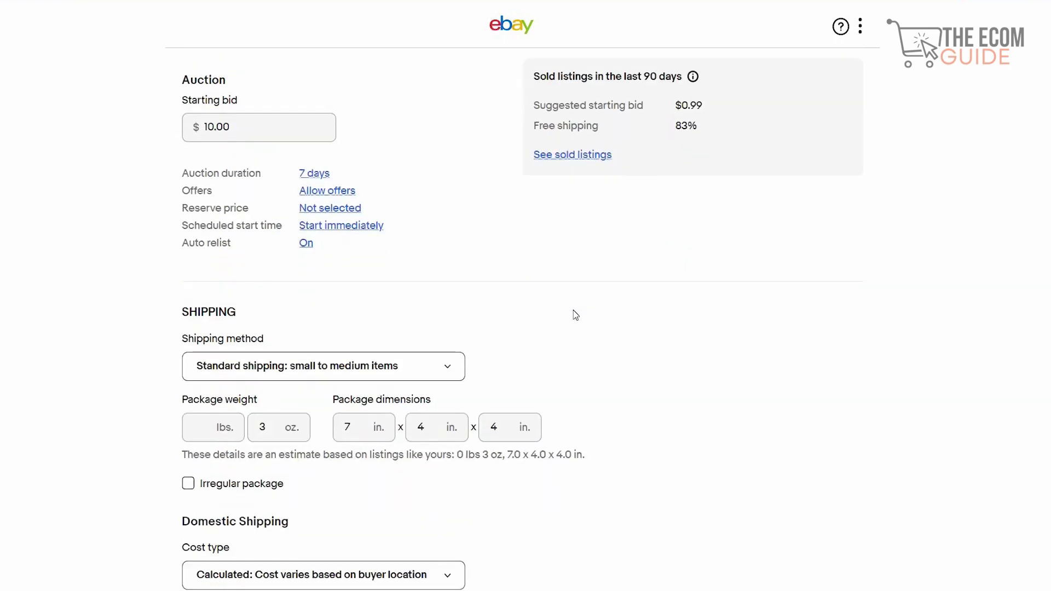
pyautogui.scroll(-1, 575, 315)
pyautogui.scroll(-6, 576, 315)
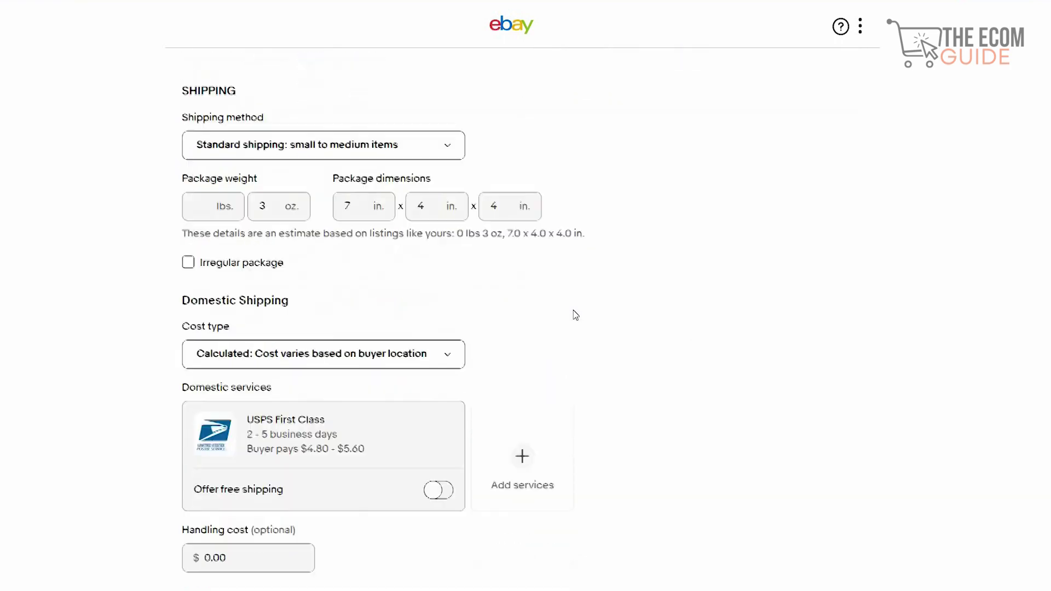
pyautogui.scroll(-10, 576, 315)
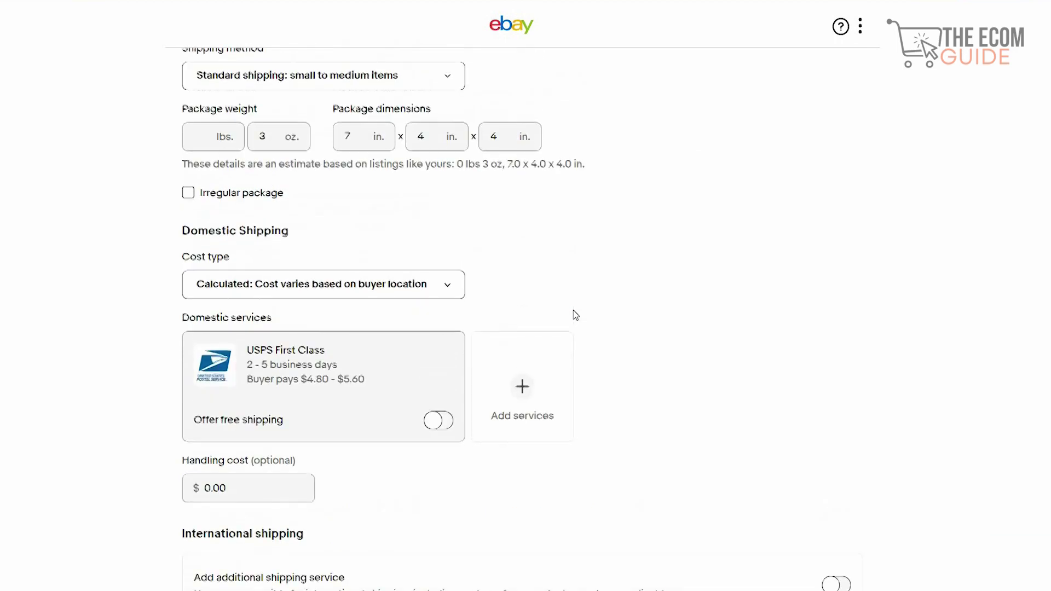
pyautogui.scroll(-7, 576, 315)
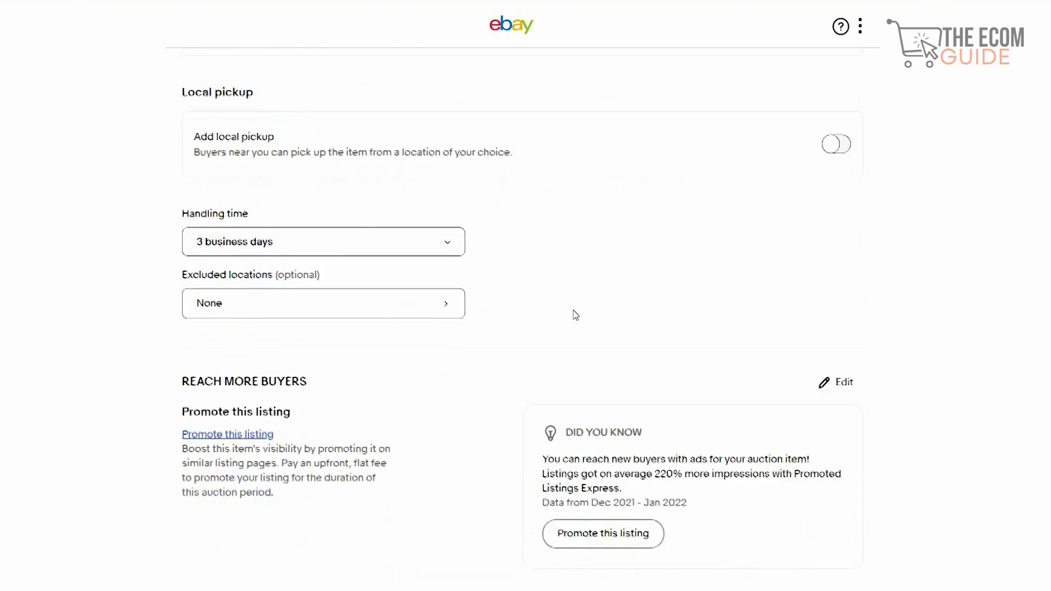
pyautogui.scroll(-13, 575, 316)
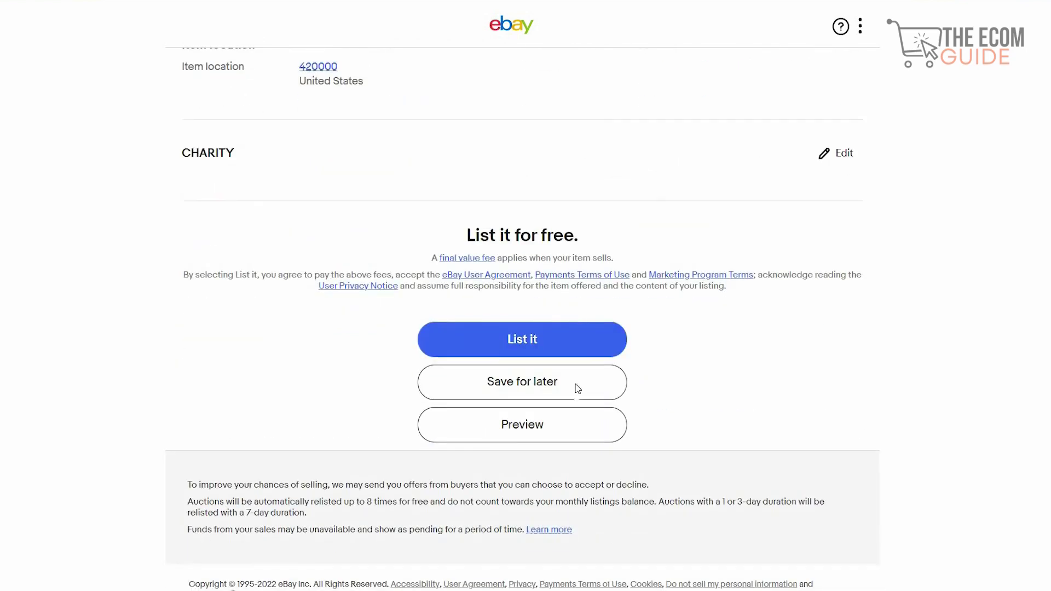
# Preview the listing and check its item specifics and its shipping and payment details.
pyautogui.click(536, 426)
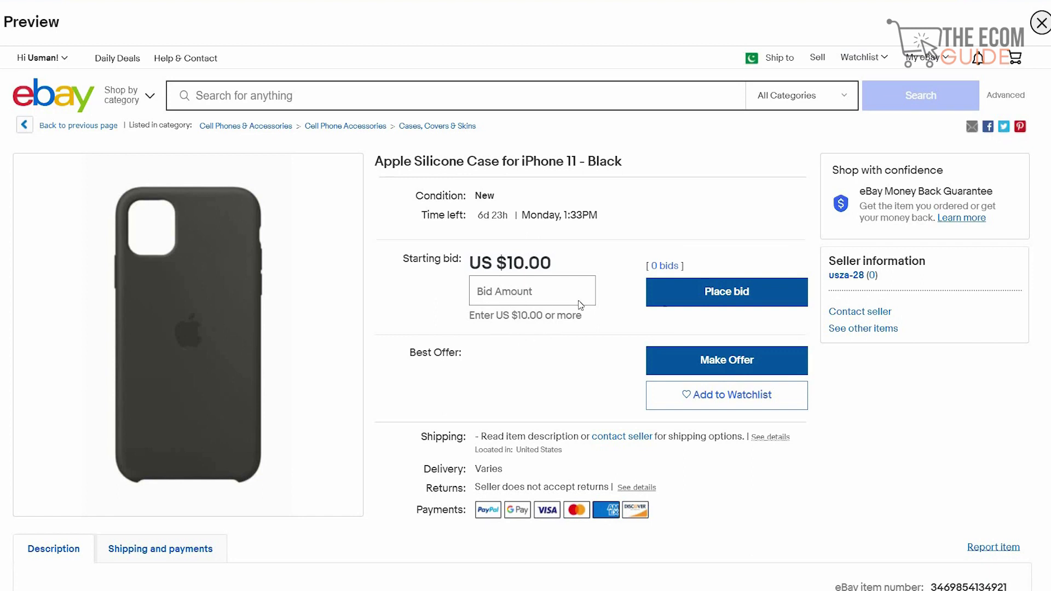
pyautogui.scroll(-6, 525, 318)
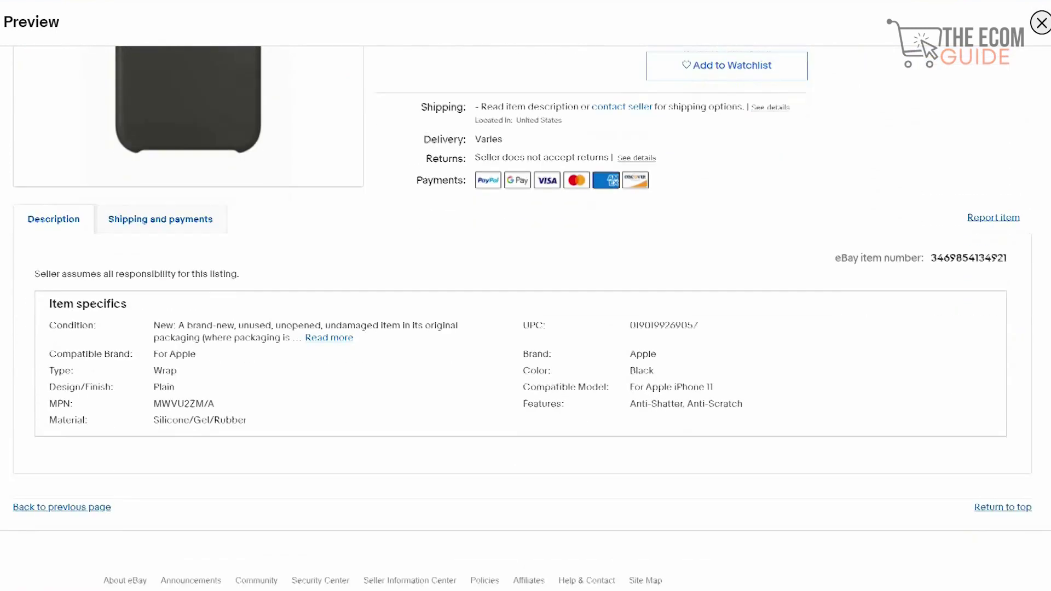
pyautogui.click(129, 175)
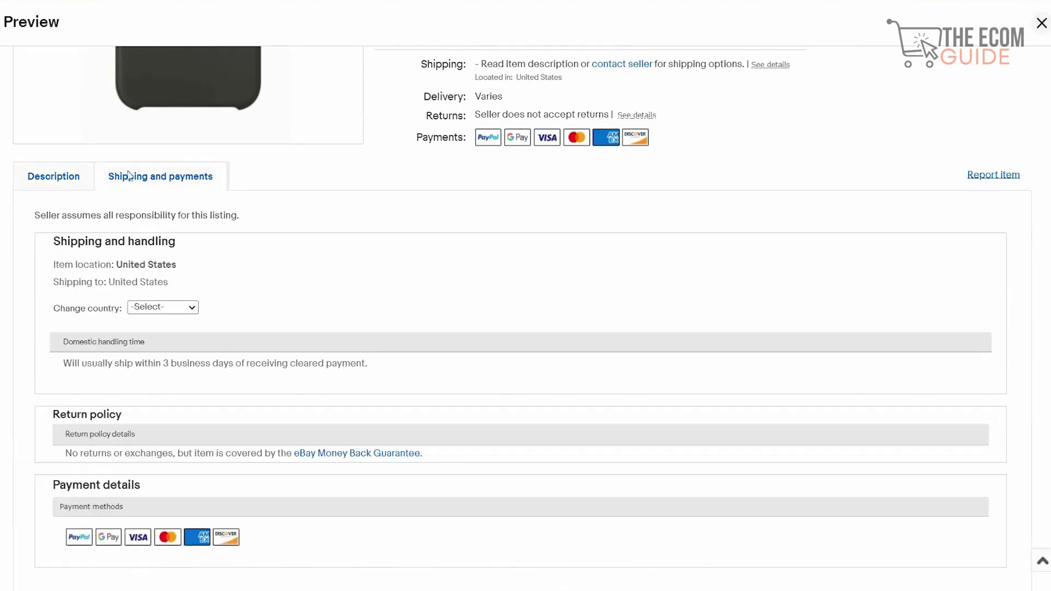
pyautogui.click(69, 177)
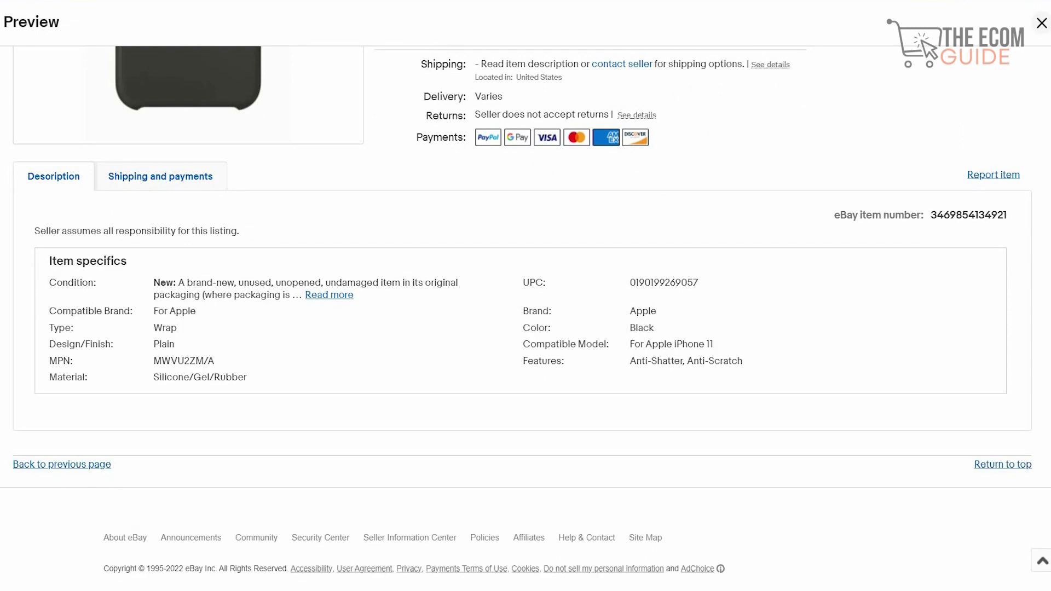
pyautogui.scroll(1, 957, 256)
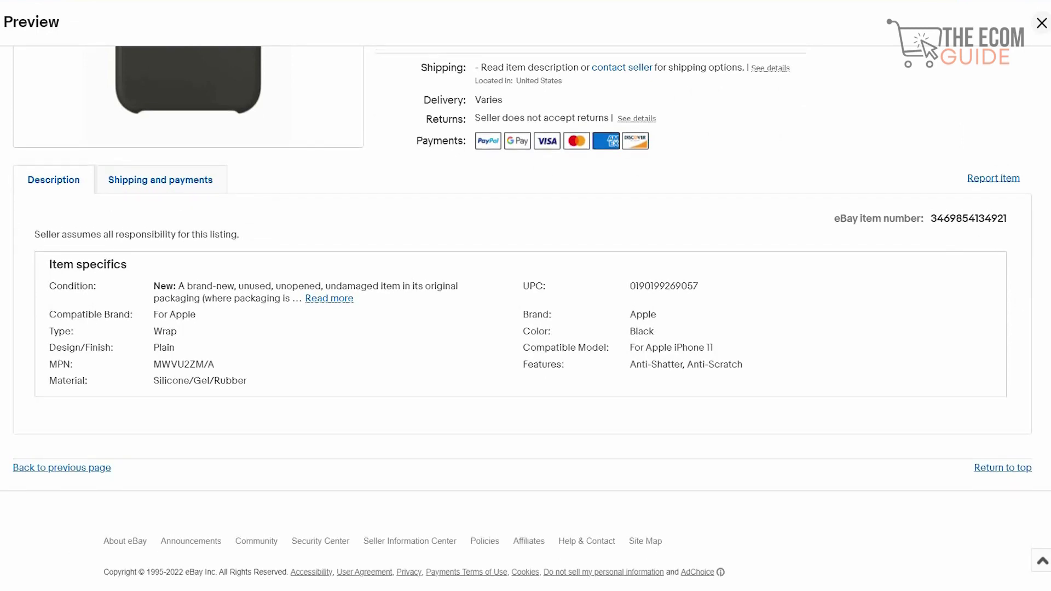
pyautogui.scroll(6, 957, 257)
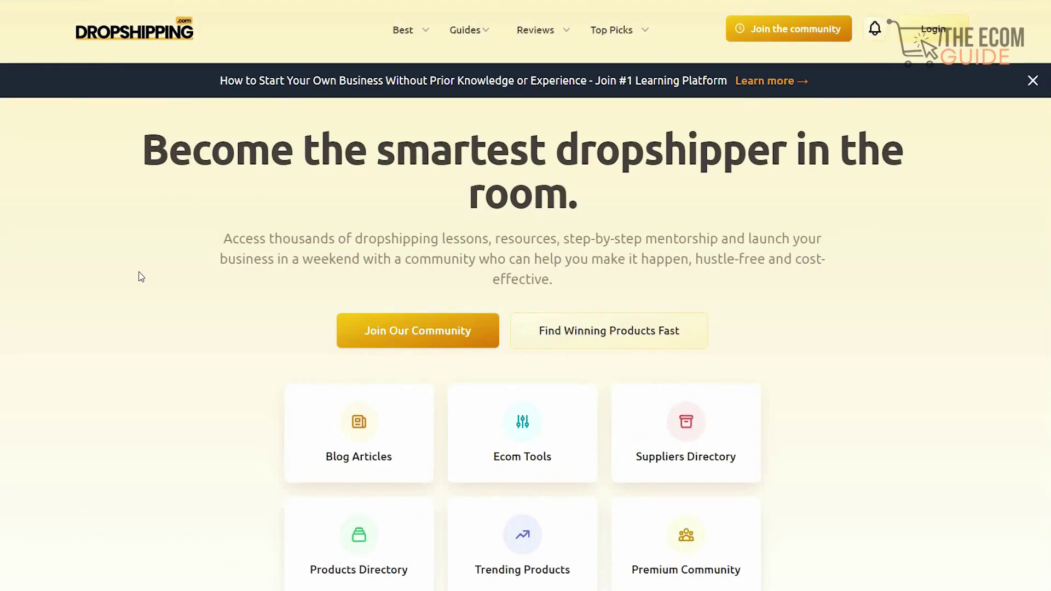
# Switch to the Dropshipping.com home page and examine its partner tools, resources, dropshipping overview and product directory sections.
pyautogui.scroll(-12, 139, 272)
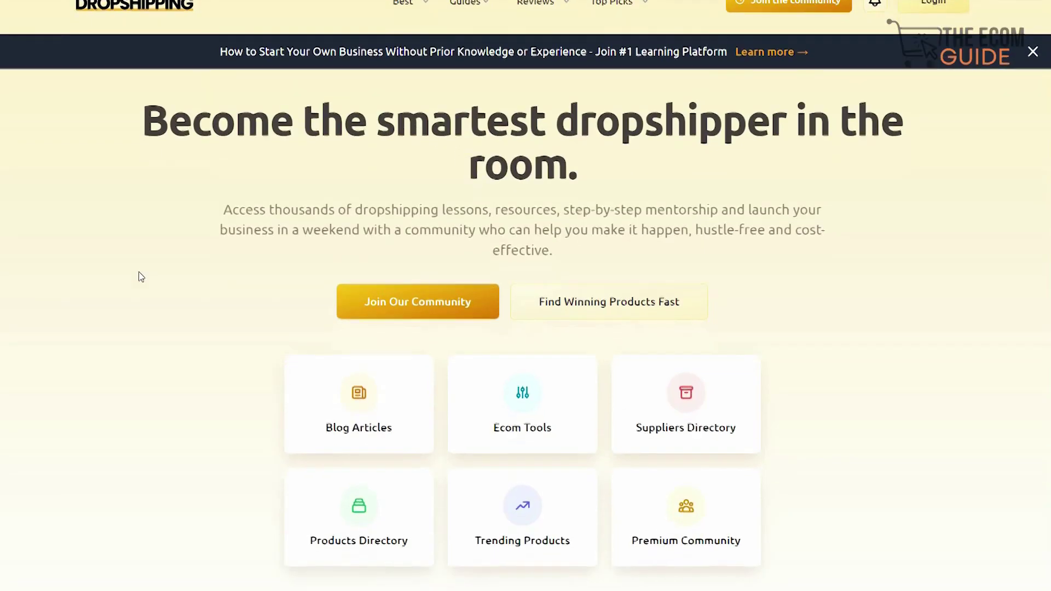
pyautogui.scroll(-8, 139, 272)
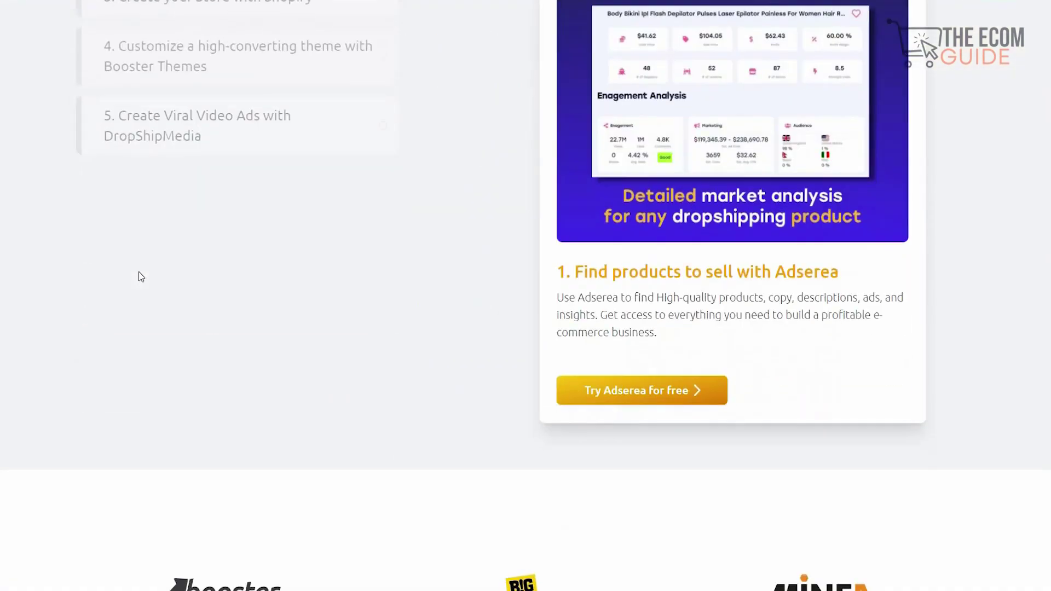
pyautogui.scroll(-9, 139, 272)
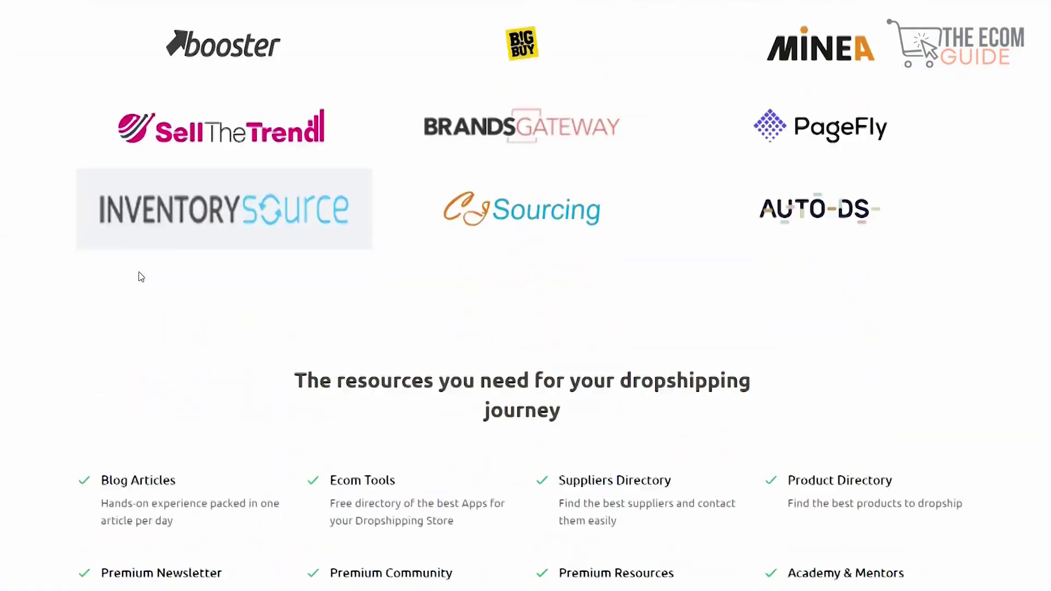
pyautogui.scroll(-1, 139, 272)
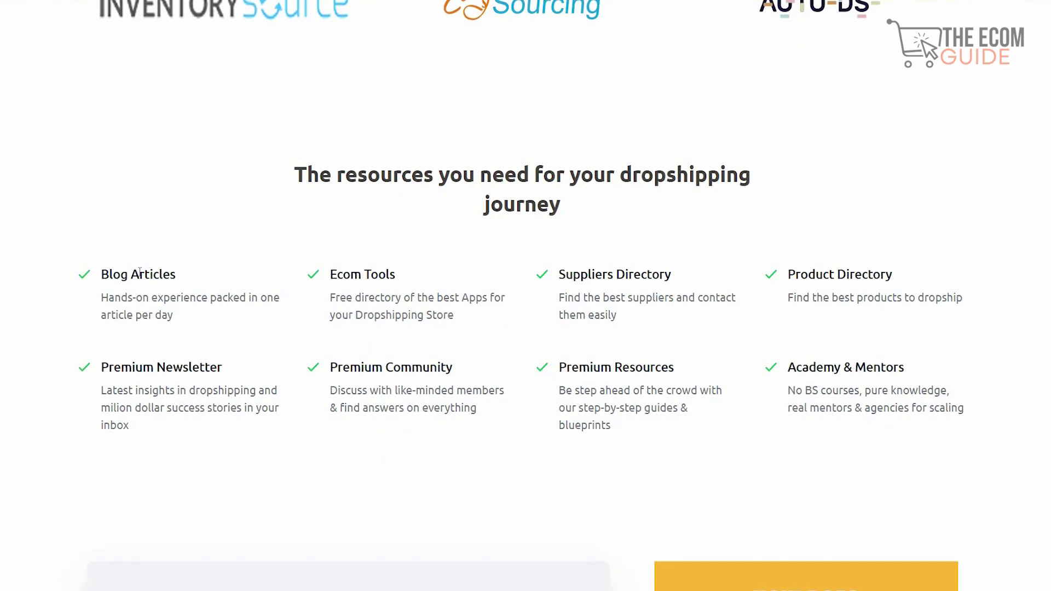
pyautogui.scroll(-15, 140, 272)
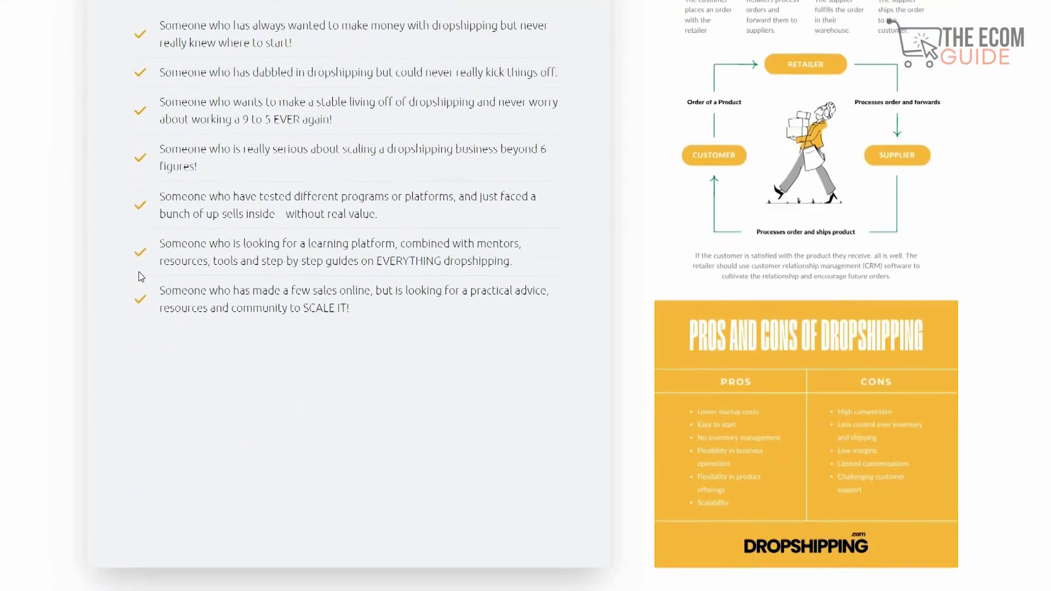
pyautogui.scroll(-20, 139, 272)
pyautogui.scroll(-9, 139, 277)
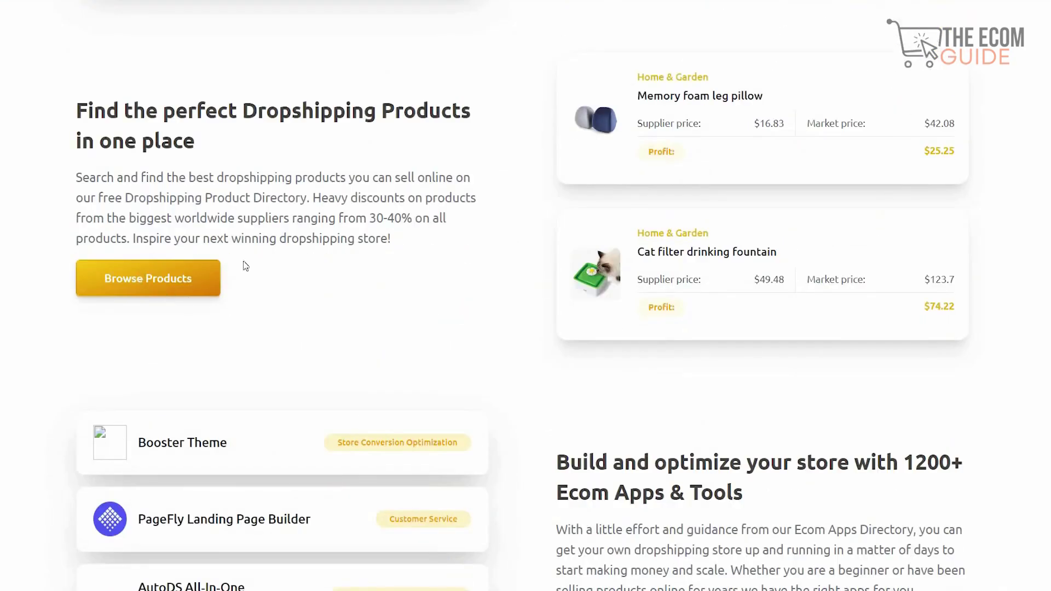
# Open the Dropshipping.com product directory and compare supplier prices, market prices and profits of the listed products.
pyautogui.click(191, 268)
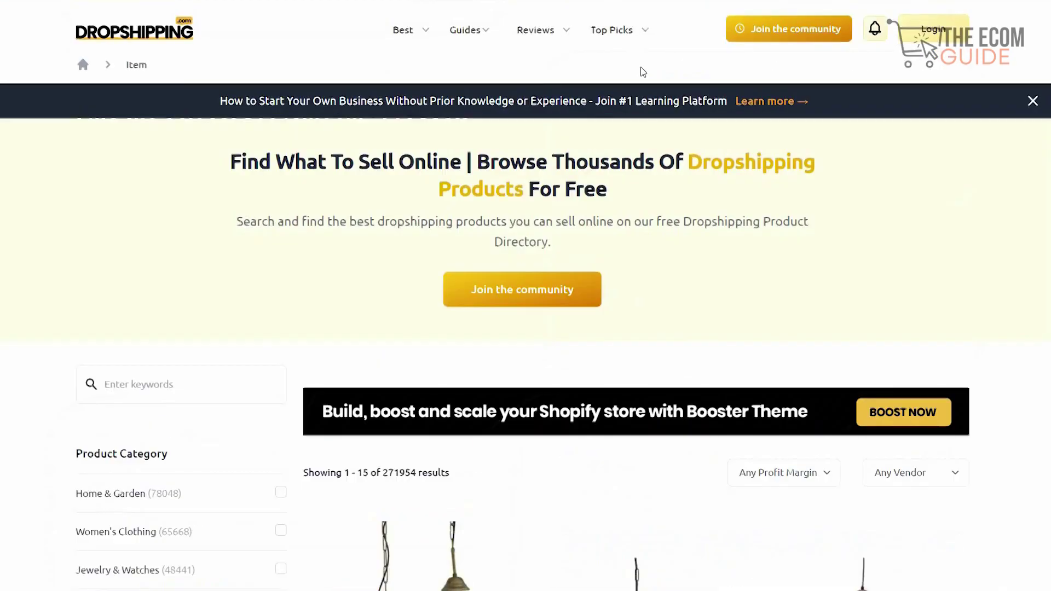
pyautogui.scroll(-7, 643, 72)
pyautogui.scroll(-1, 644, 72)
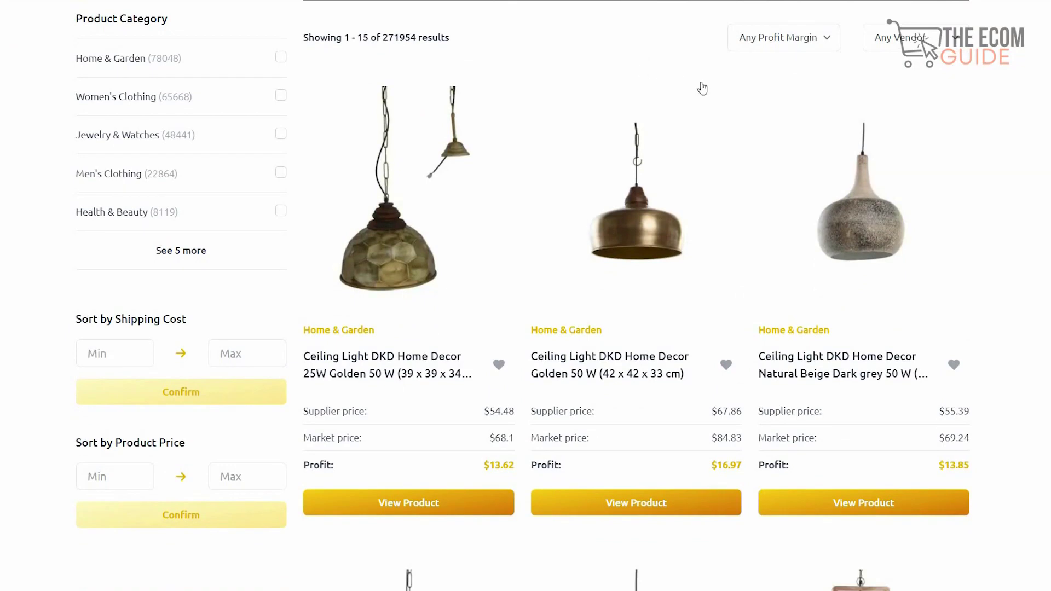
pyautogui.scroll(-2, 704, 88)
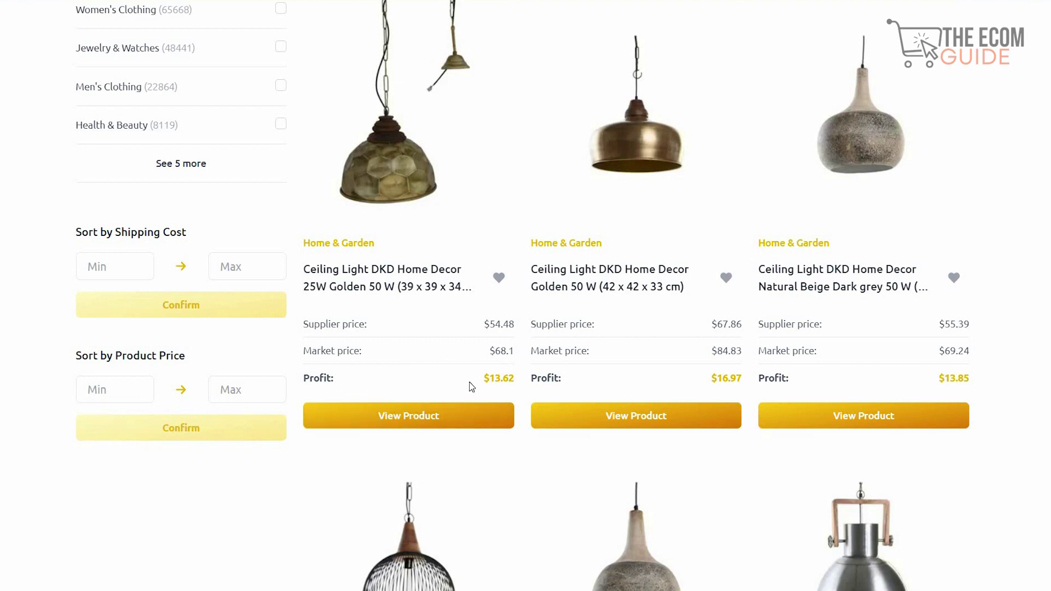
pyautogui.scroll(-9, 472, 386)
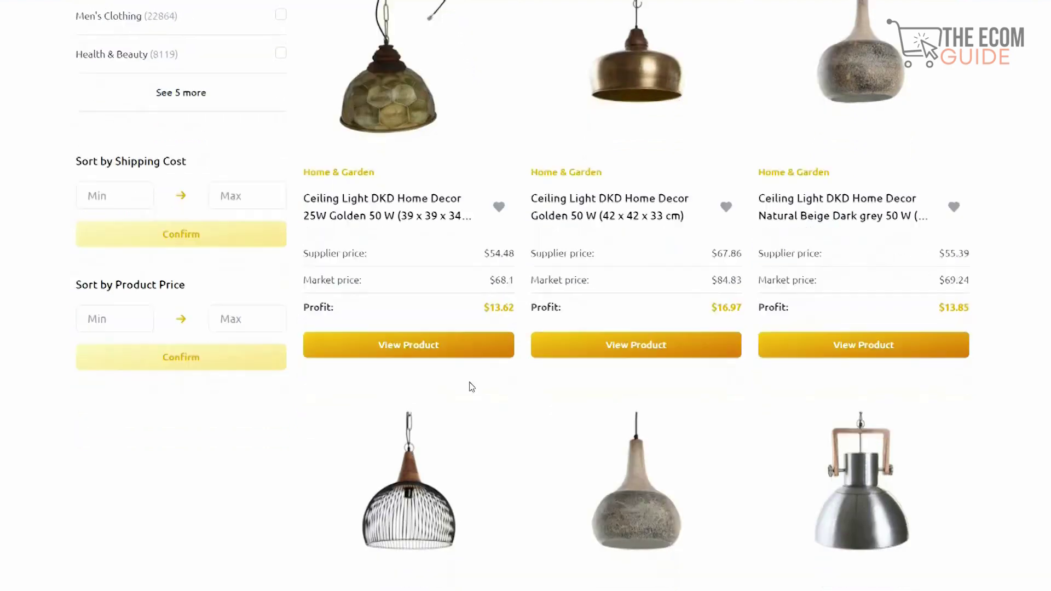
# Filter the Dropshipping.com product directory to items with a profit margin of 200-500.
pyautogui.scroll(-15, 471, 388)
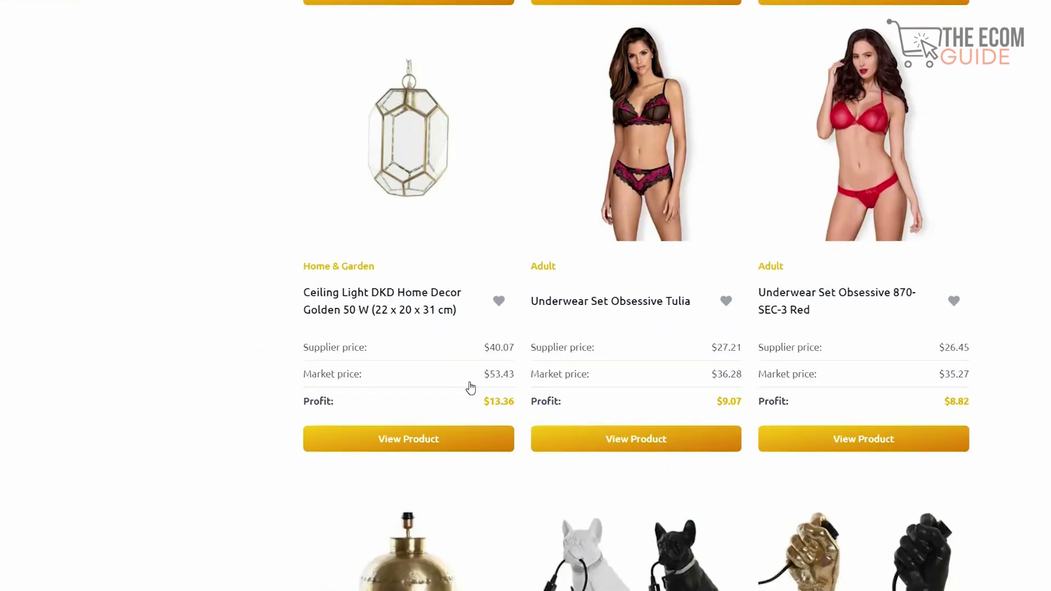
pyautogui.scroll(15, 471, 388)
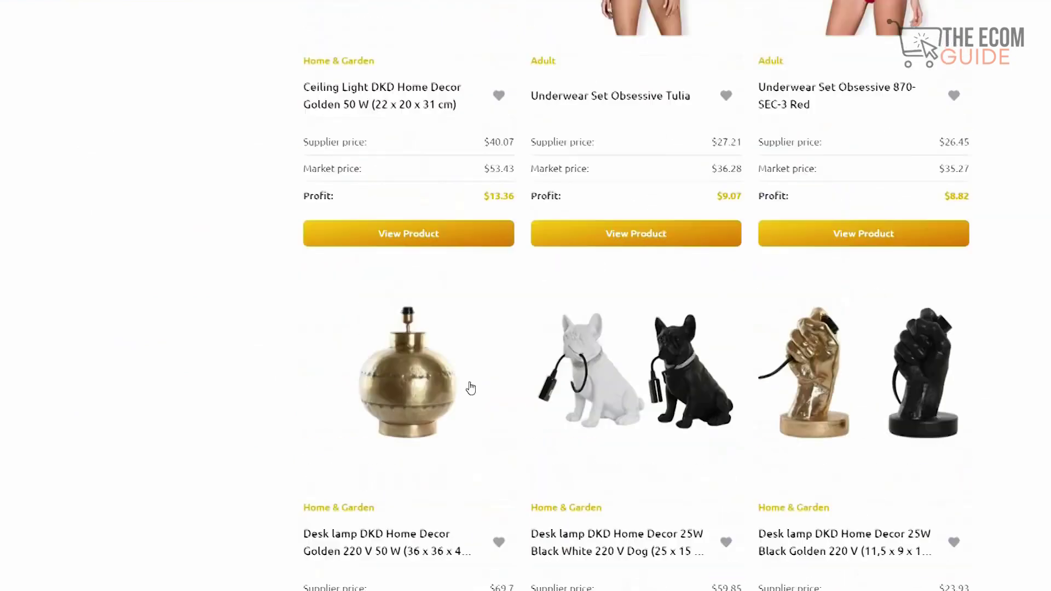
pyautogui.scroll(15, 471, 388)
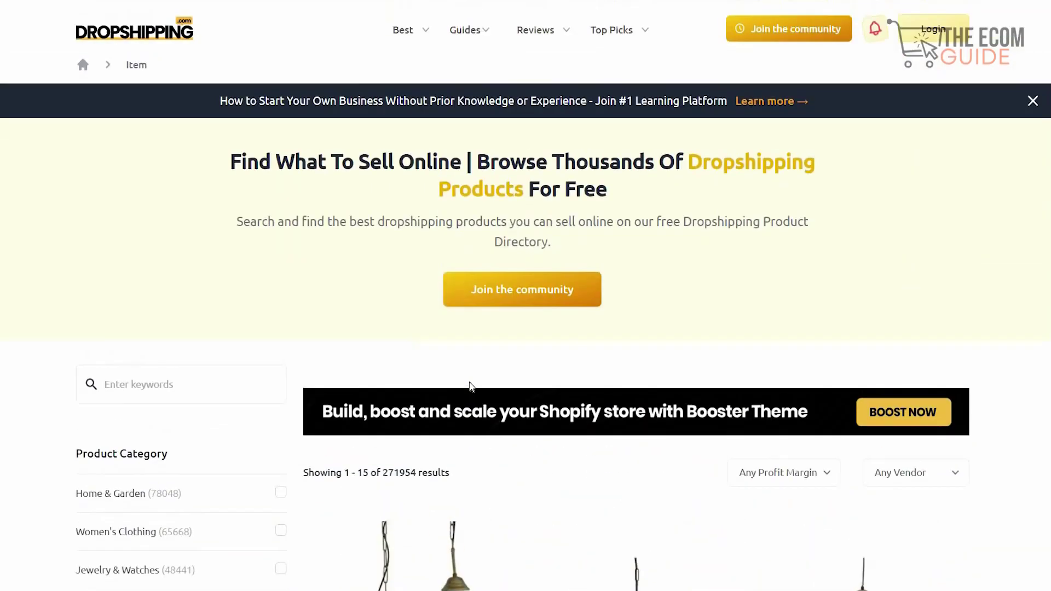
pyautogui.scroll(-1, 470, 387)
pyautogui.scroll(-4, 471, 386)
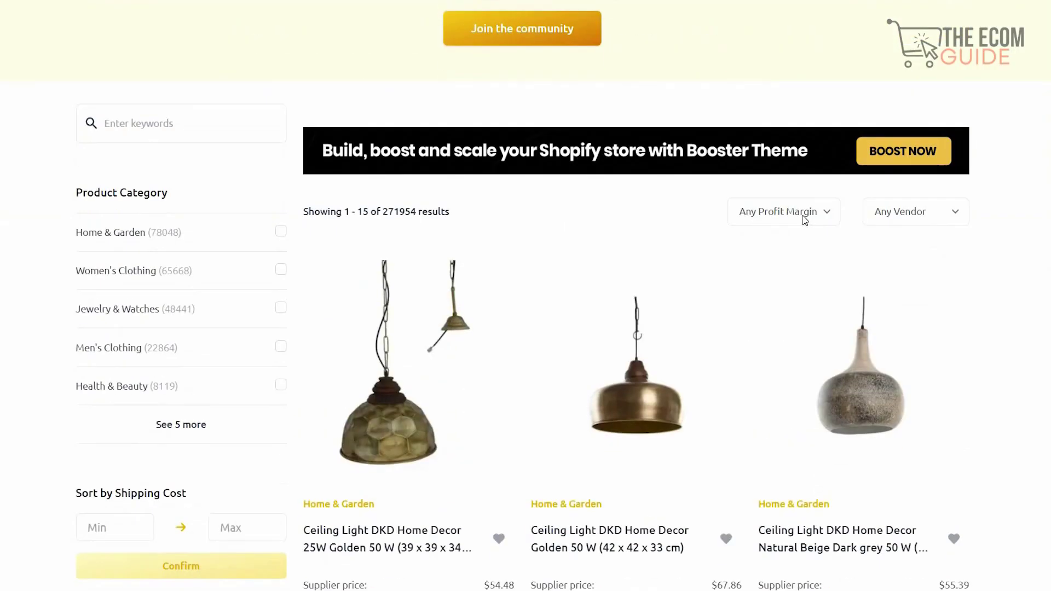
pyautogui.click(803, 213)
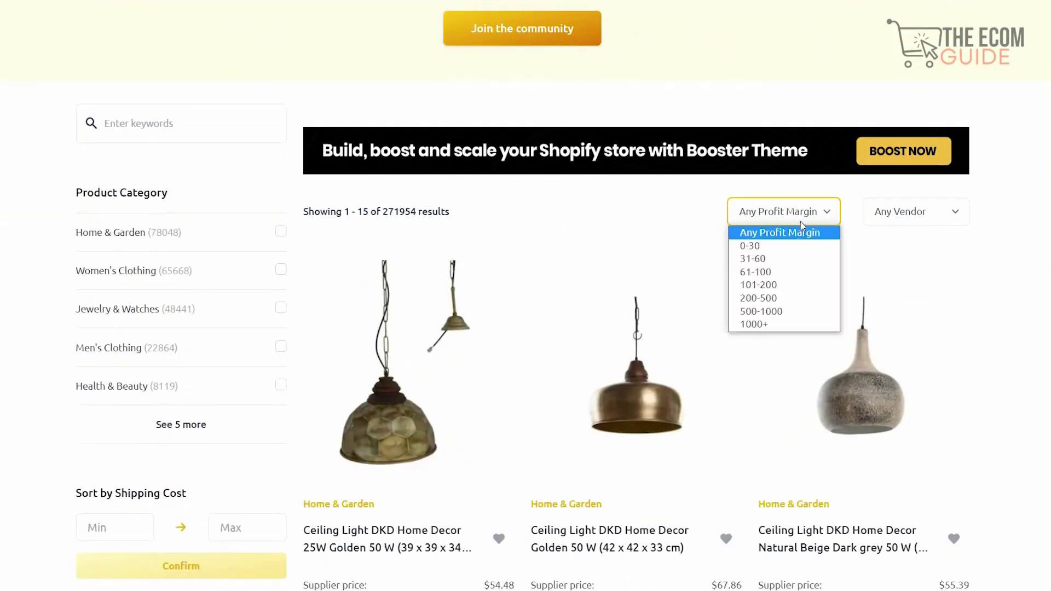
pyautogui.click(790, 291)
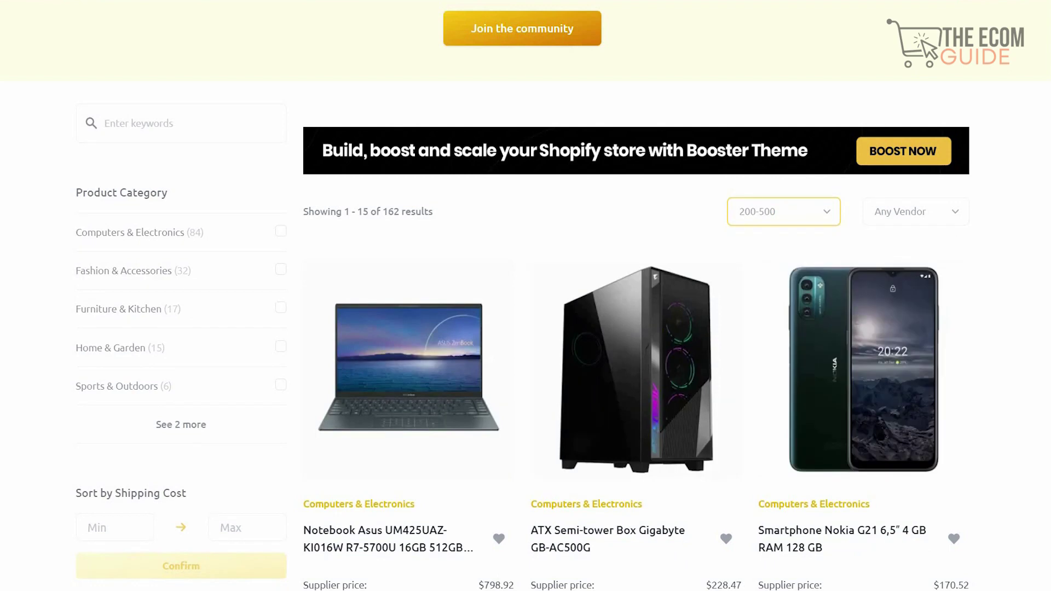
# Browse the filtered high-profit products and copy the full title of the Dell Vostro 3510 notebook.
pyautogui.scroll(-3, 510, 423)
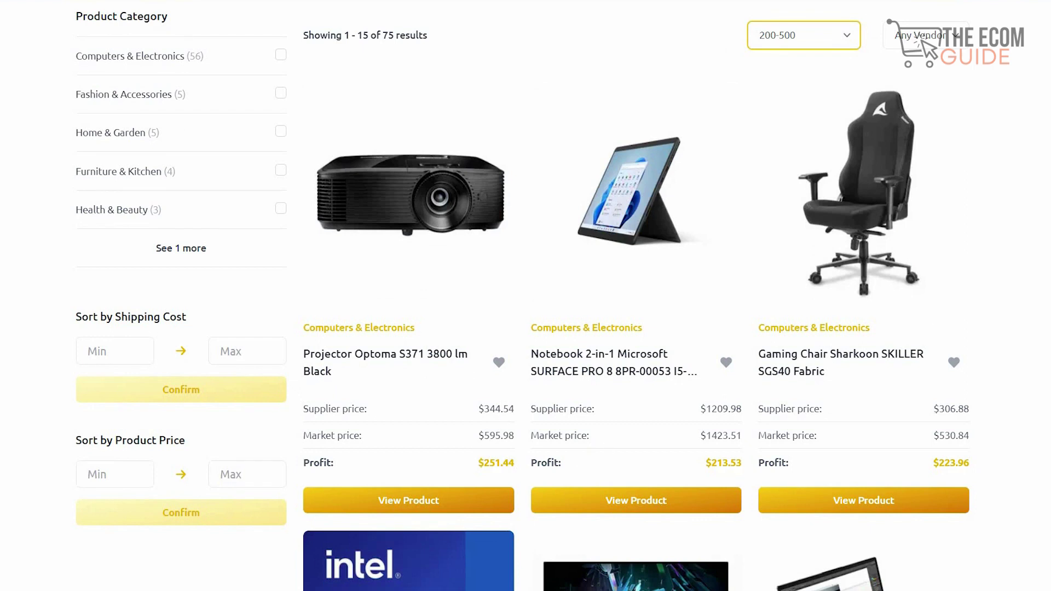
pyautogui.scroll(-7, 526, 296)
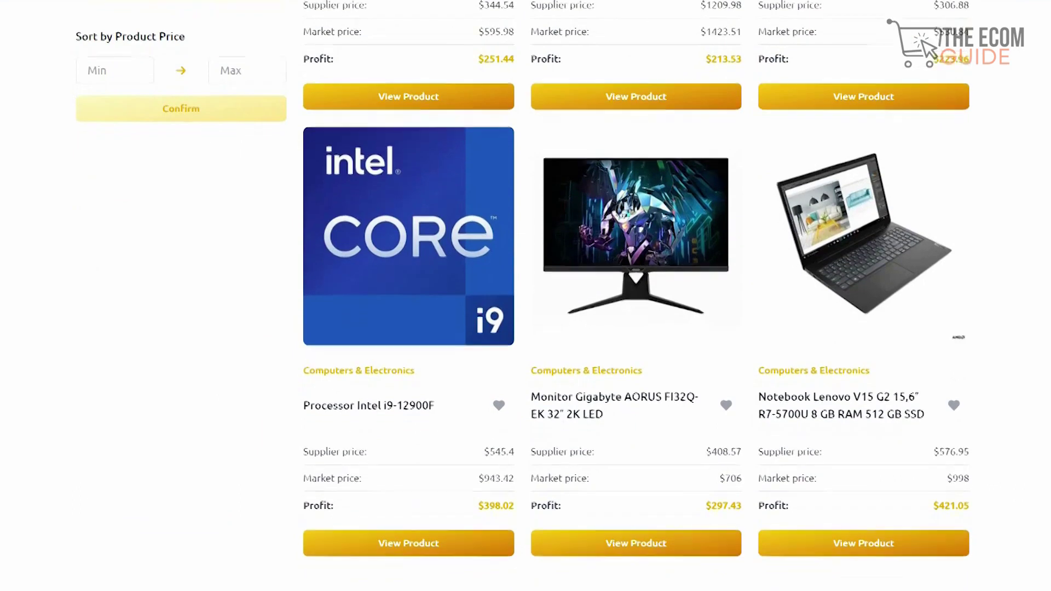
pyautogui.scroll(-4, 525, 296)
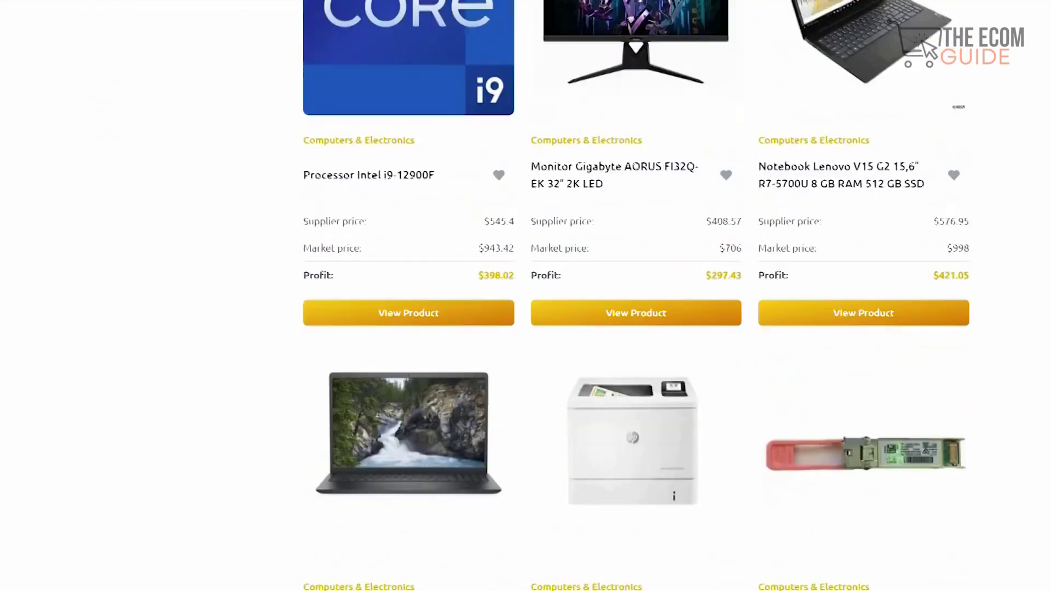
pyautogui.scroll(-4, 526, 295)
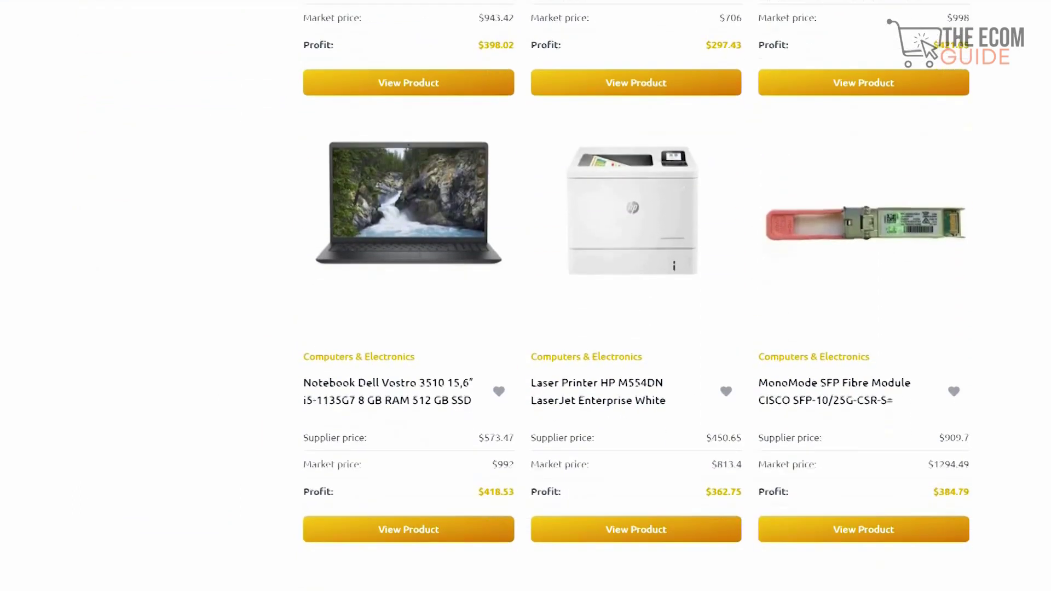
pyautogui.scroll(-1, 525, 296)
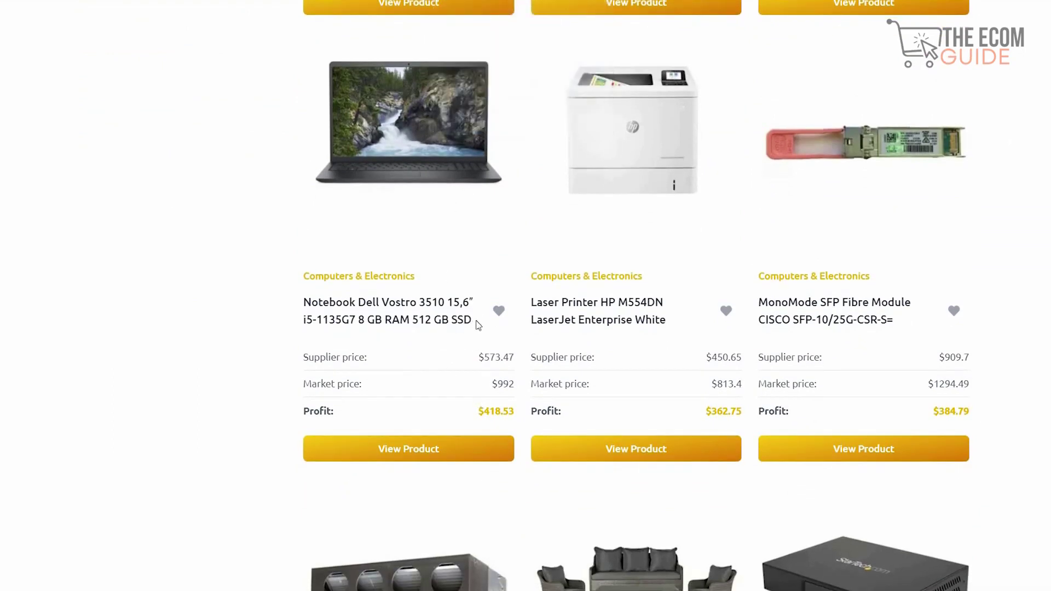
pyautogui.moveTo(472, 320); pyautogui.dragTo(299, 305)
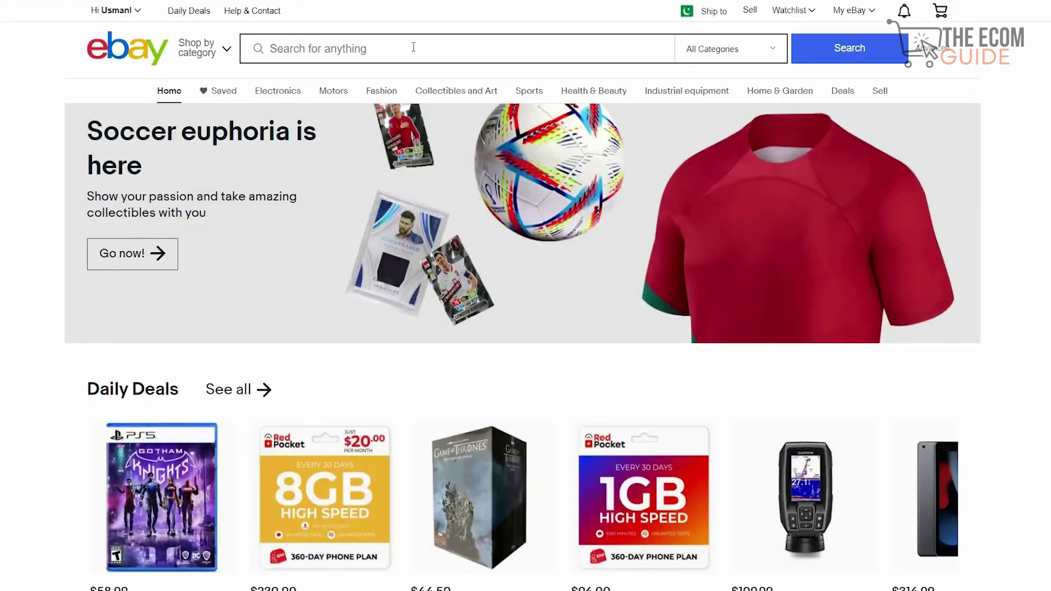
# Switch to the eBay home page and search for "Notebook Dell Vostro 3510 15,6" i5-1135G7 8 GB RAM 512 GB SSD".
pyautogui.click(413, 47)
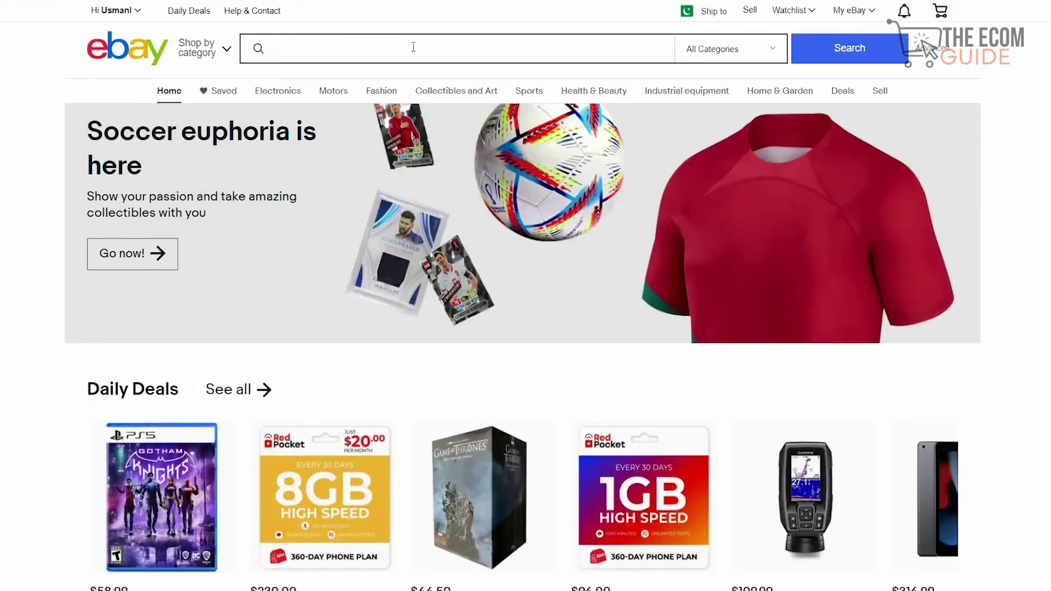
pyautogui.write('Notebook Dell Vostro 3510 15,6" i5-1135G7 8 GB RAM 512 GB SSD')
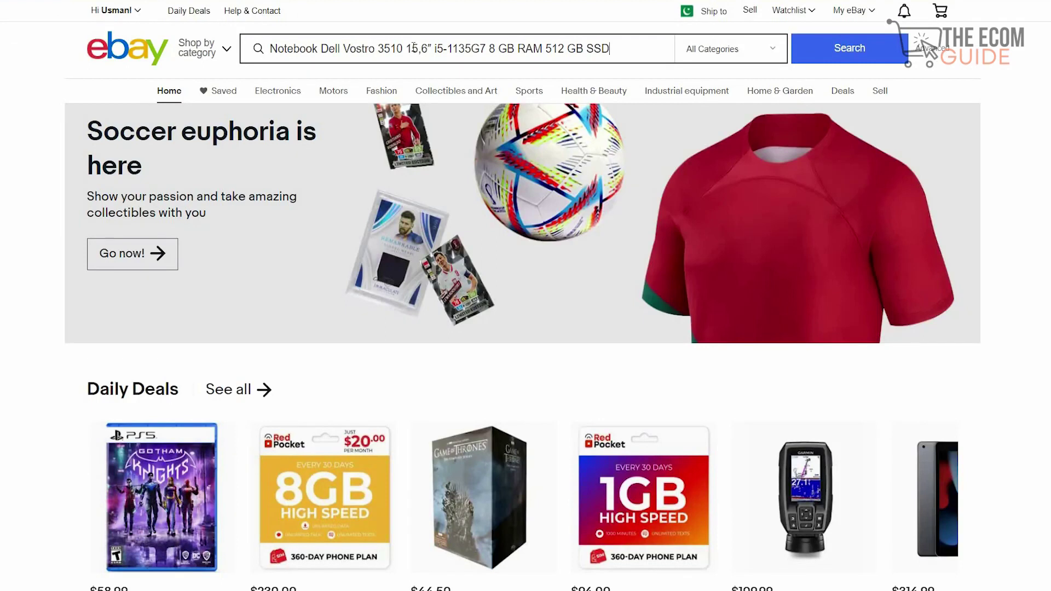
pyautogui.press('Return')
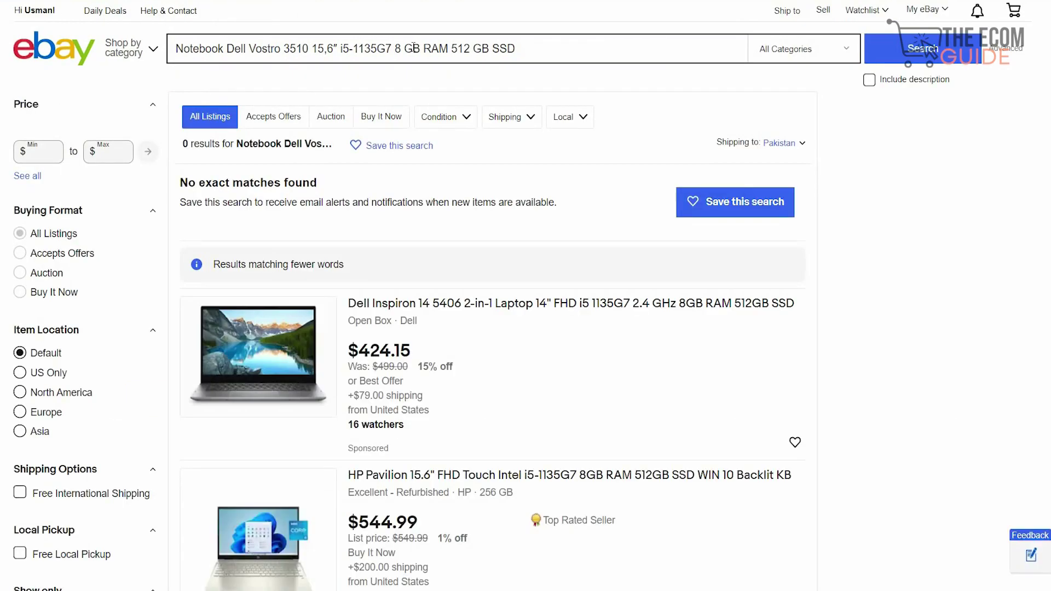
# Examine the prices, conditions, bids and shipping costs of the similar laptops in the eBay search results.
pyautogui.scroll(-2, 413, 47)
pyautogui.scroll(-5, 414, 47)
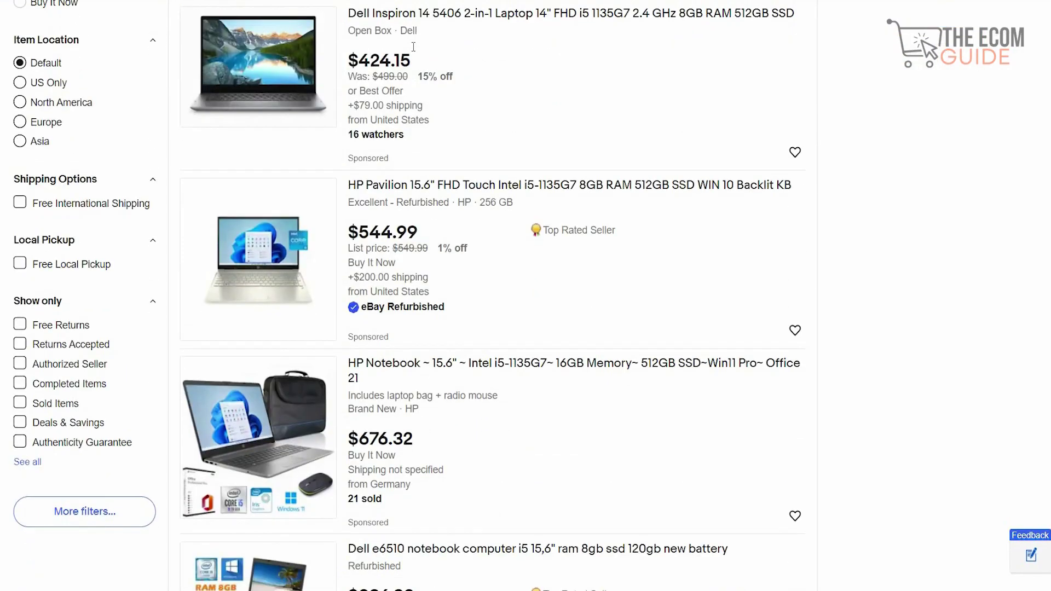
pyautogui.scroll(-5, 413, 47)
pyautogui.scroll(-2, 414, 47)
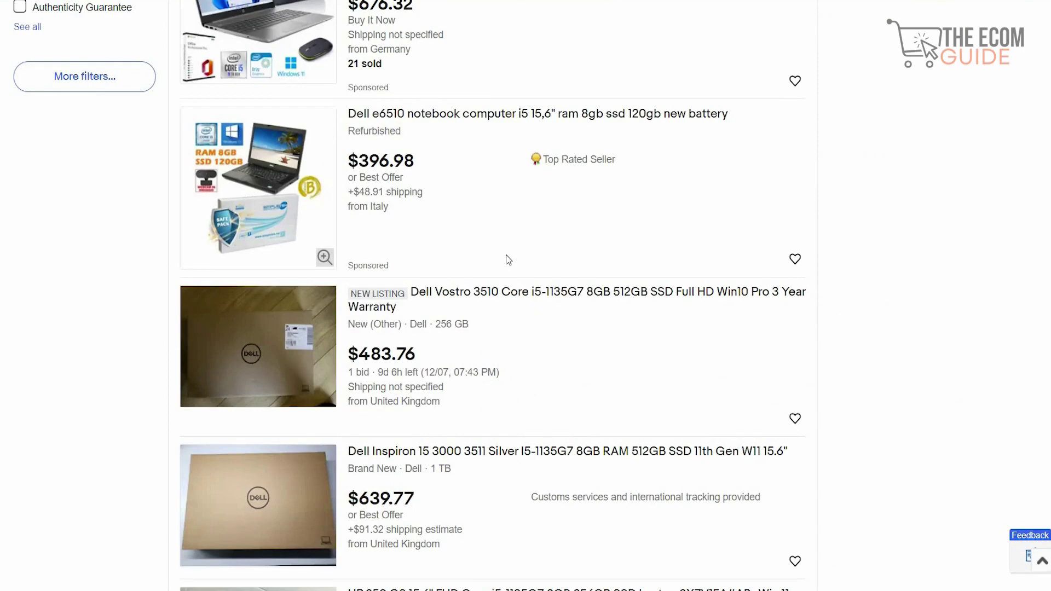
pyautogui.scroll(-6, 509, 260)
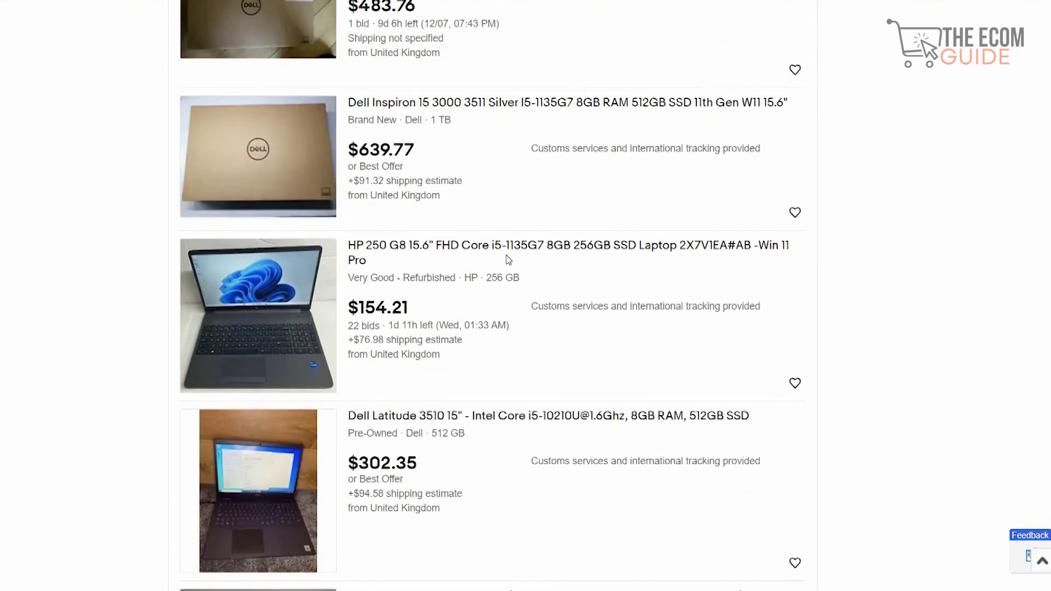
pyautogui.scroll(-6, 508, 260)
pyautogui.scroll(-6, 509, 260)
pyautogui.scroll(-3, 509, 260)
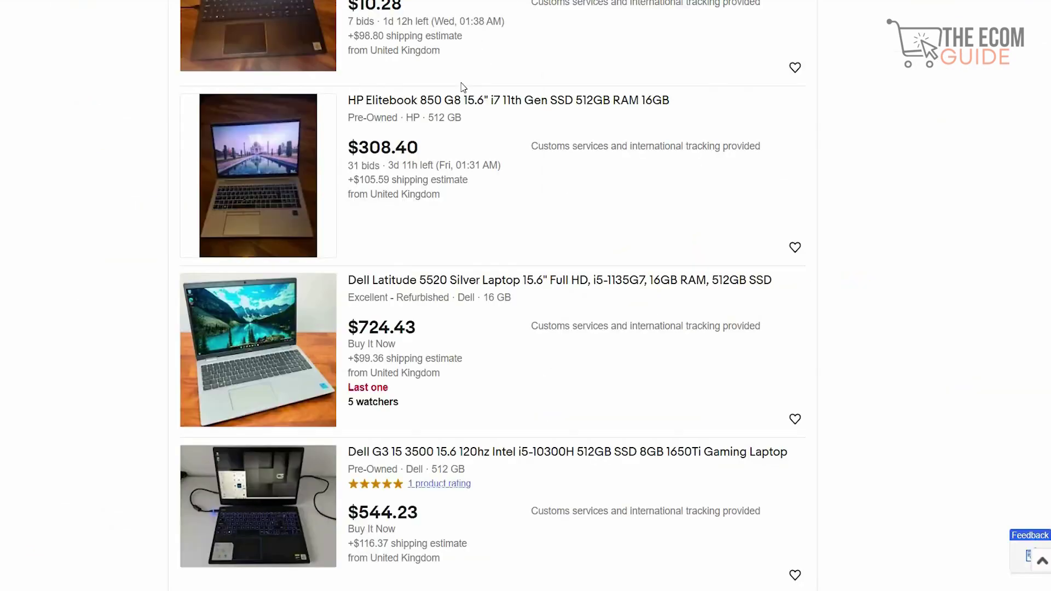
pyautogui.scroll(5, 463, 87)
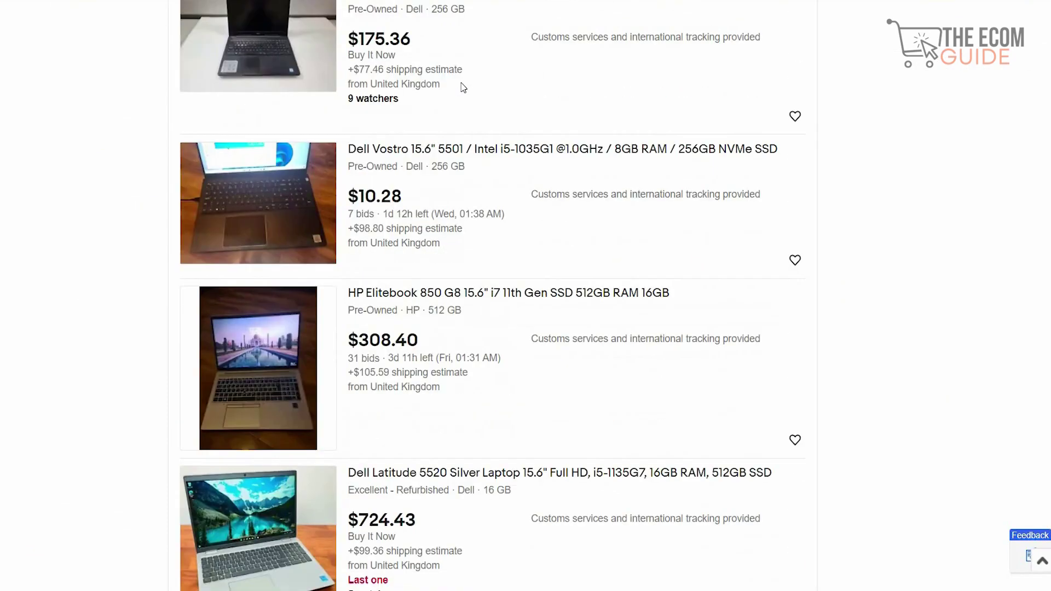
pyautogui.scroll(10, 463, 87)
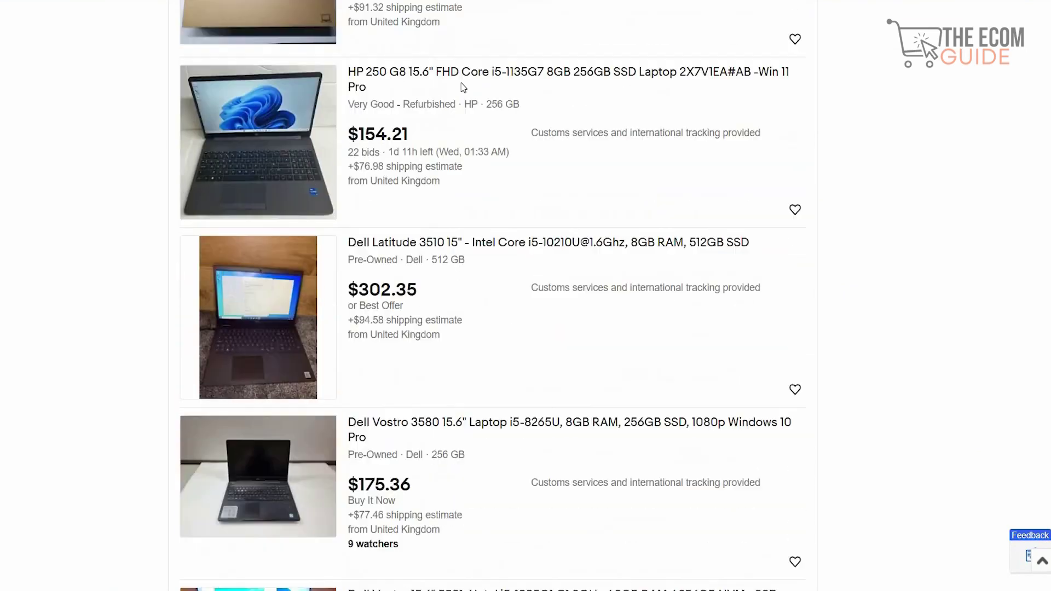
pyautogui.scroll(6, 462, 88)
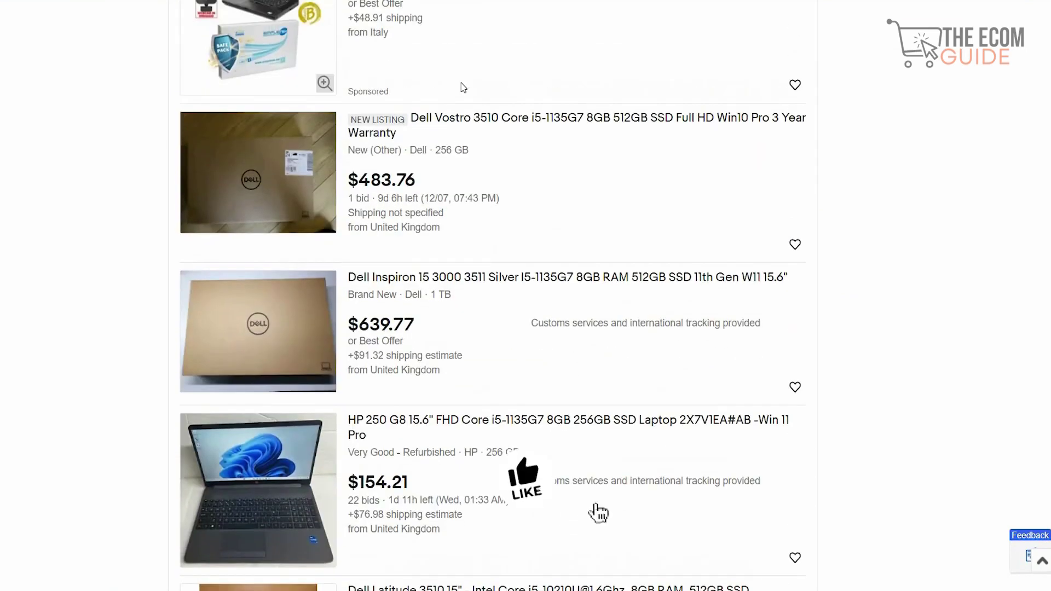
pyautogui.scroll(9, 463, 88)
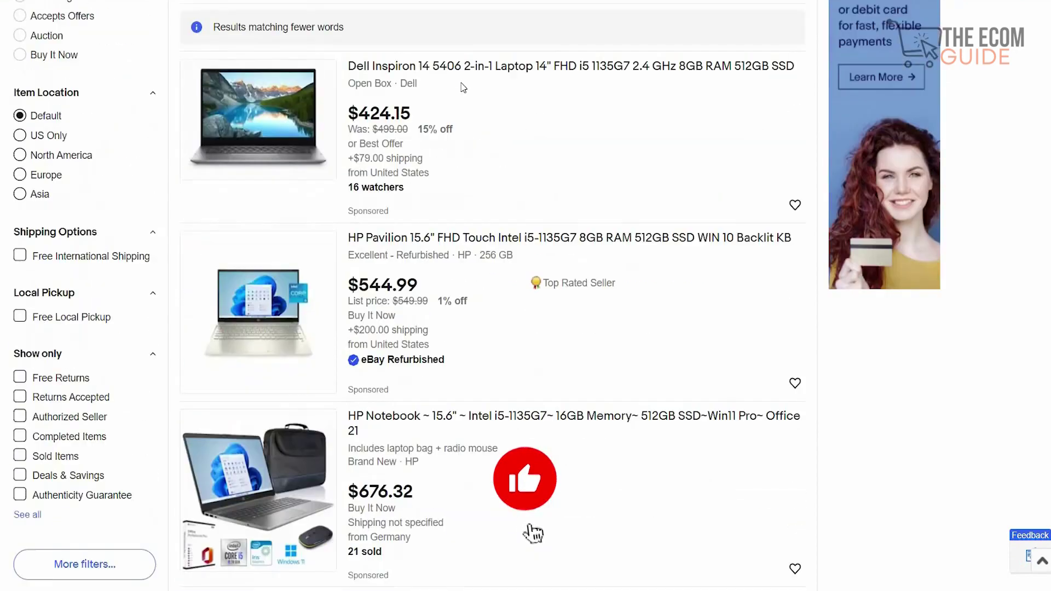
pyautogui.scroll(4, 462, 88)
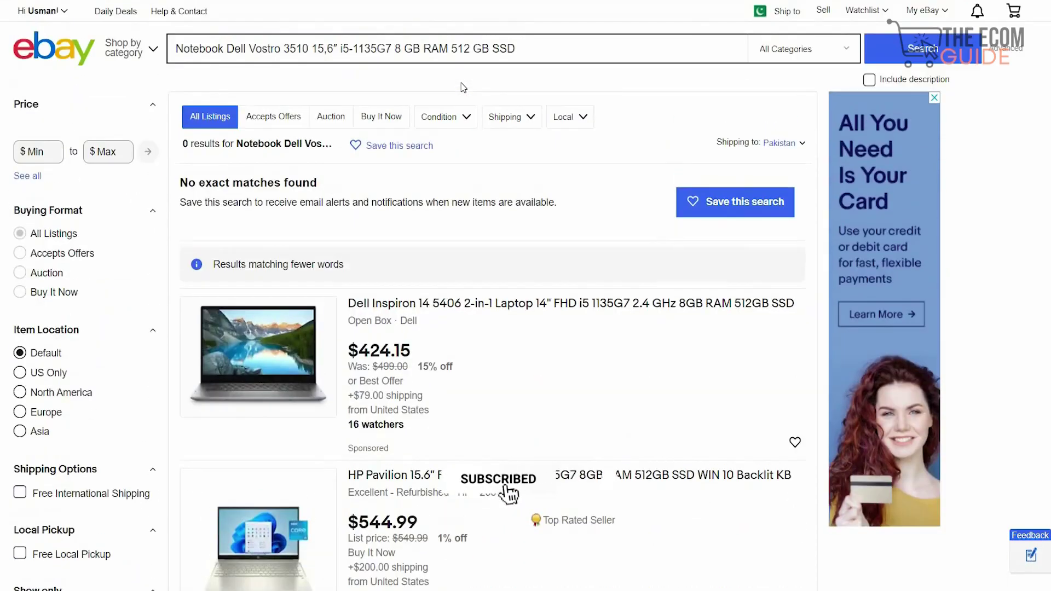